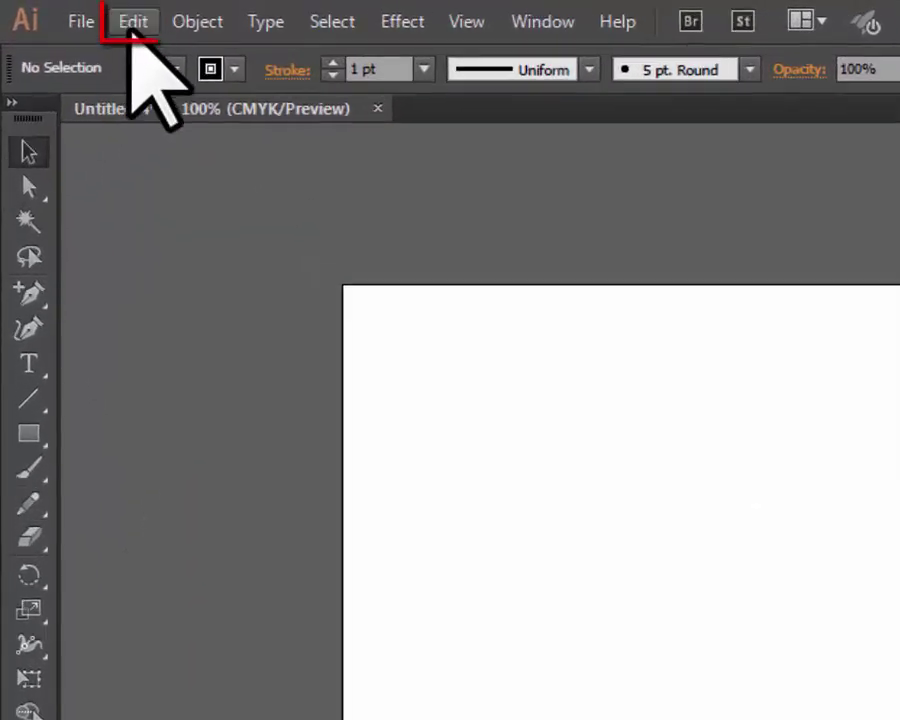
Open DISCOUNT.psd from the Desktop in Photoshop and fit the banner to the window
click(64, 10)
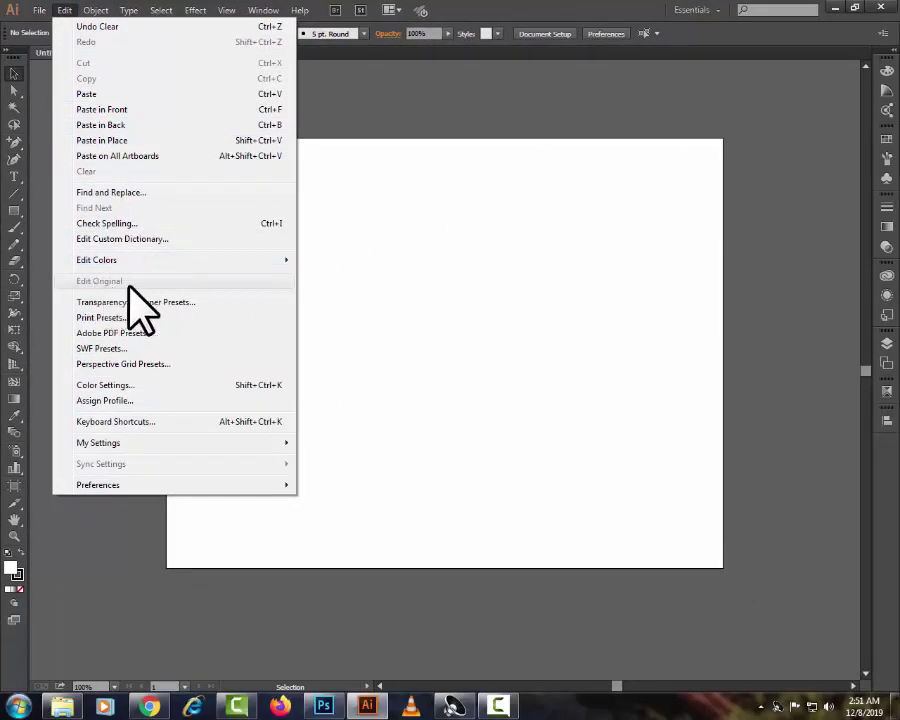
key(Escape)
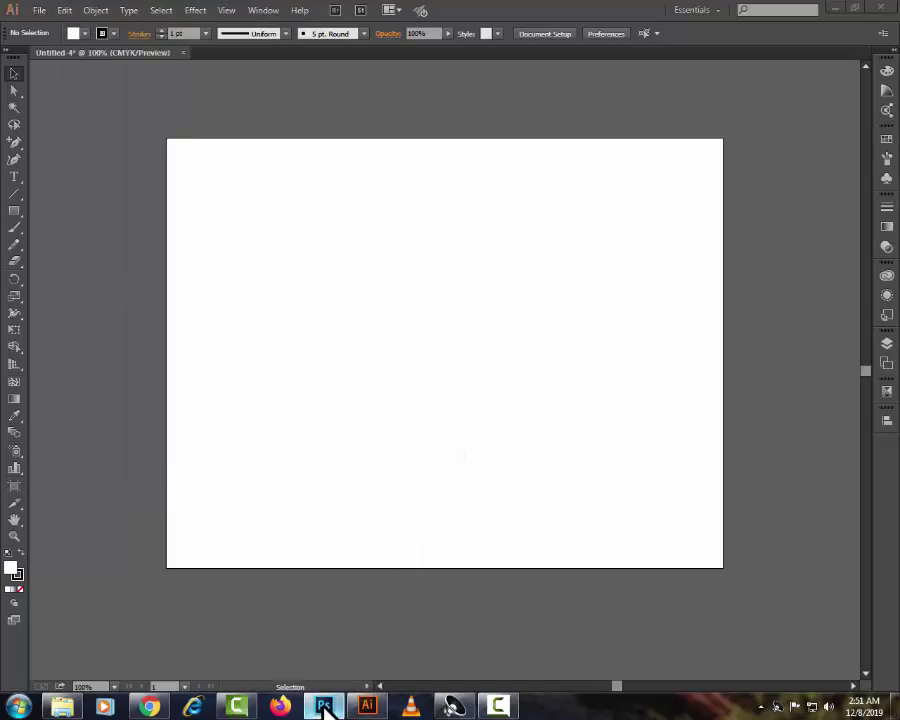
click(324, 706)
click(38, 10)
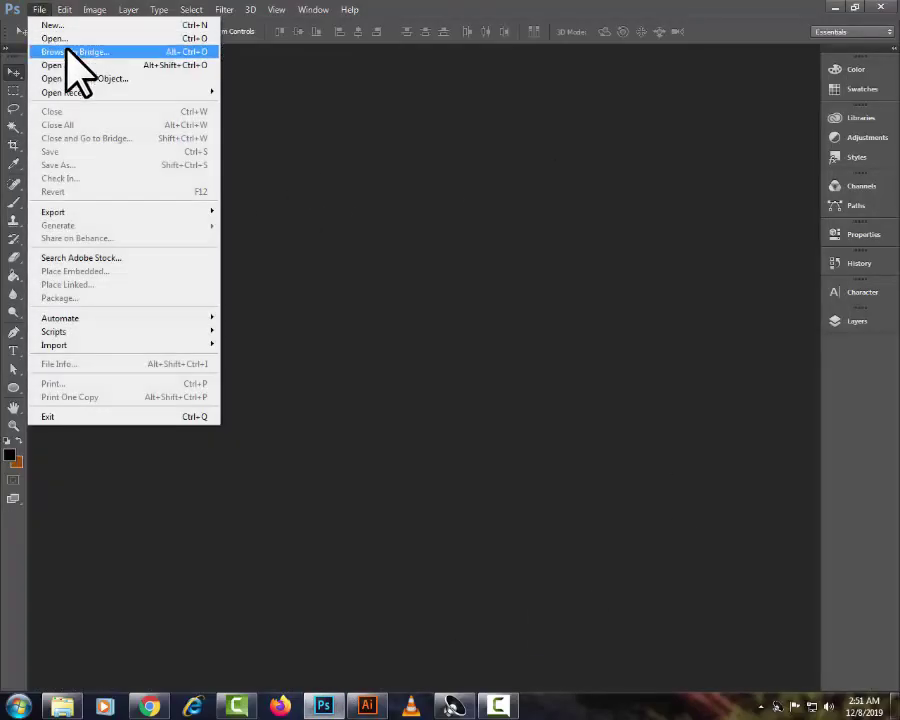
click(66, 36)
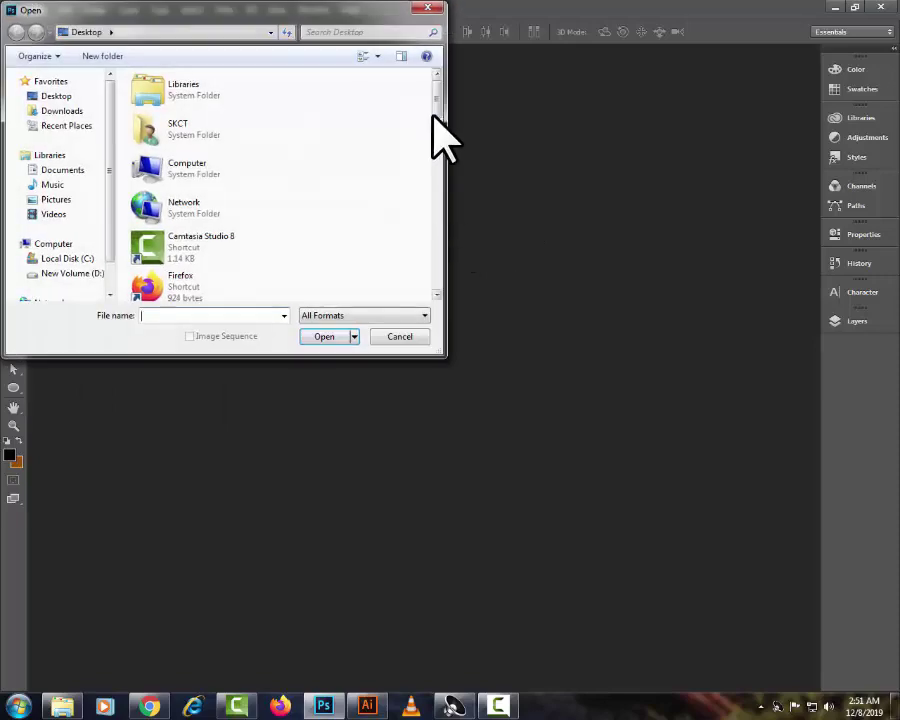
drag(432, 115, 438, 193)
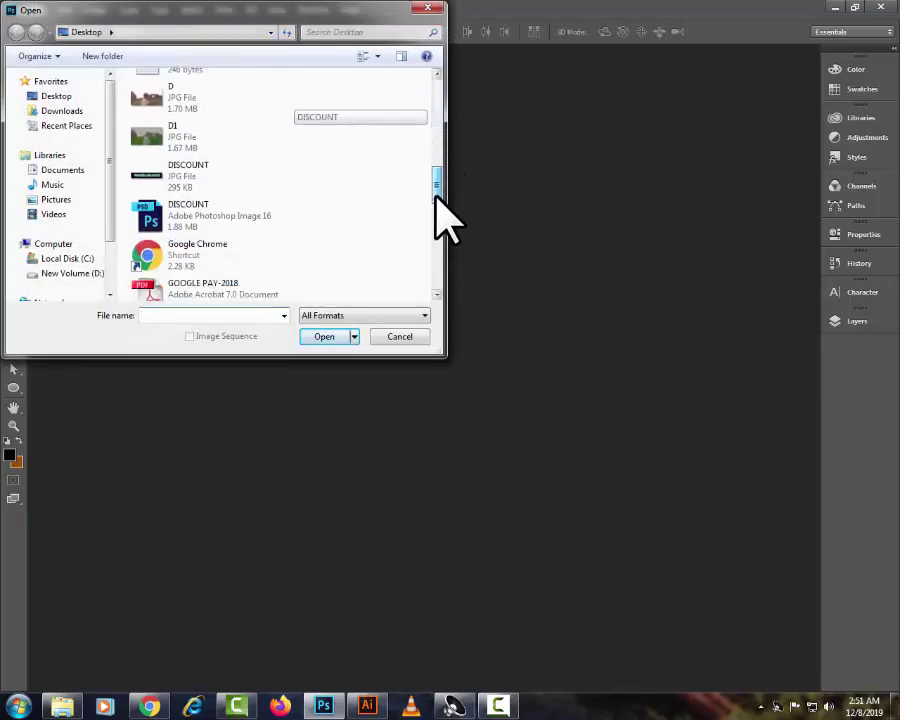
click(227, 211)
click(324, 338)
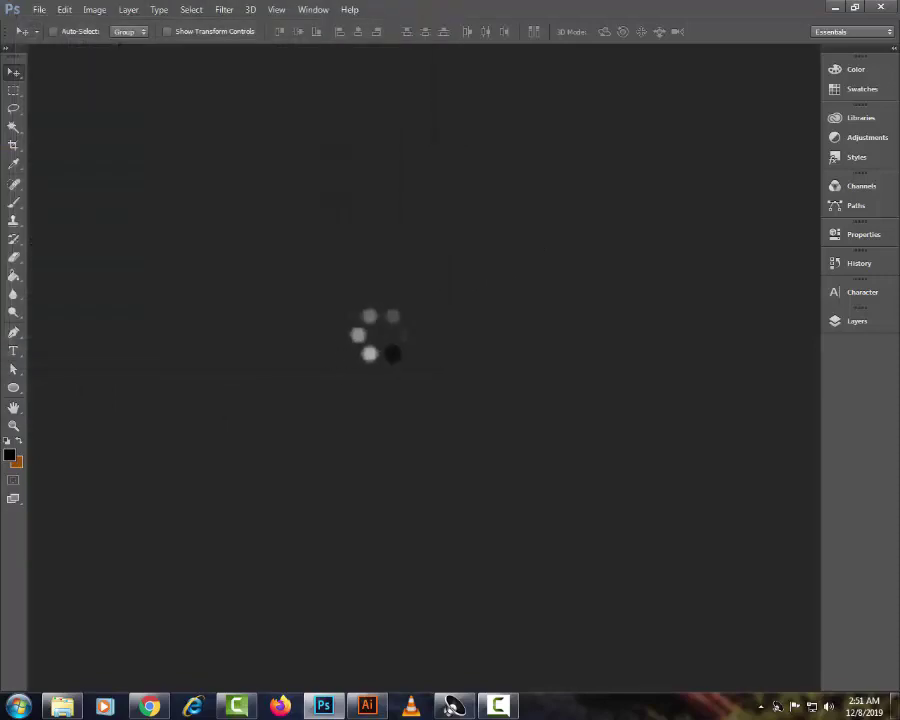
key(ctrl+minus)
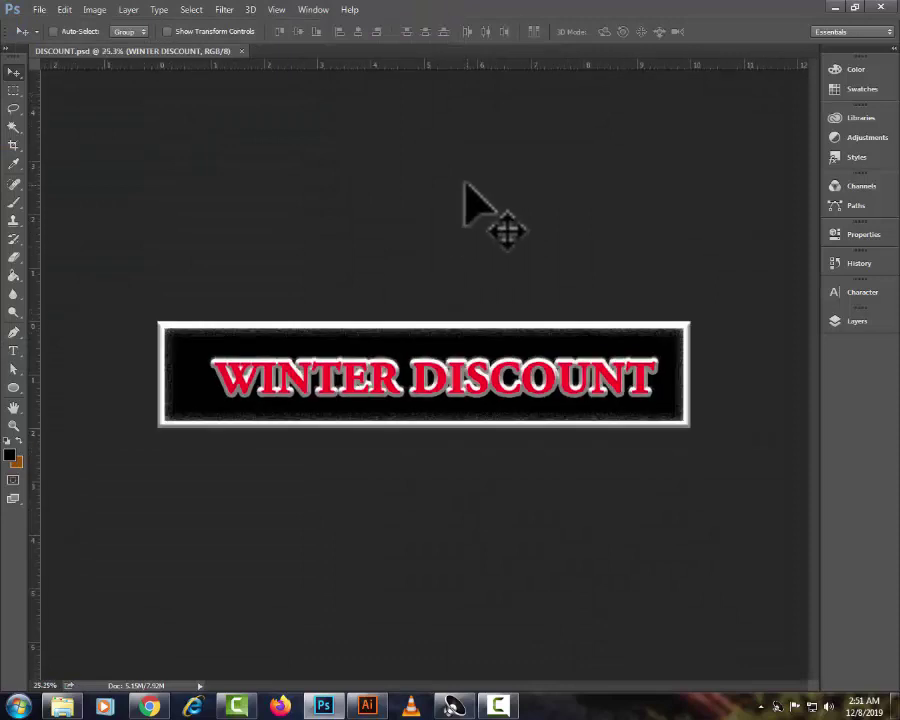
key(ctrl+0)
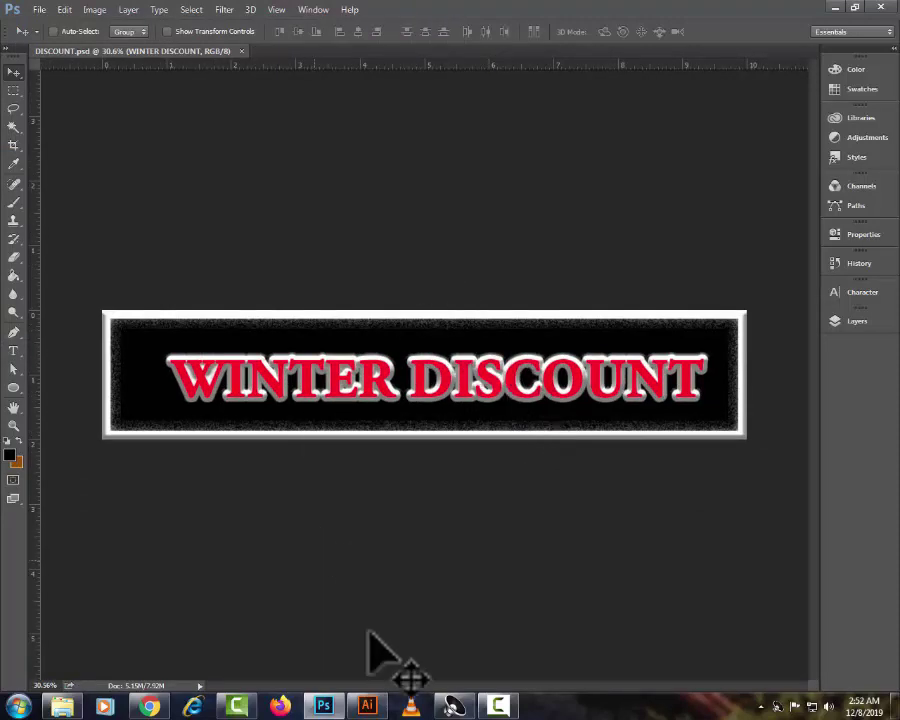
mouse_move(370, 707)
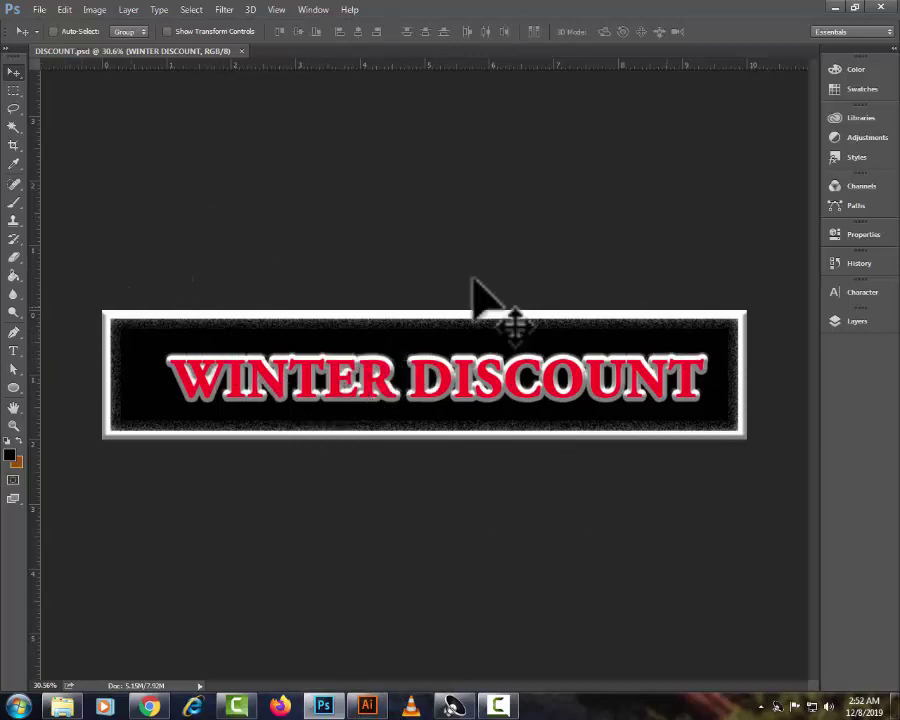
Save the banner as the JPEG DISCOUNT-1 on the Desktop with default quality settings
click(40, 12)
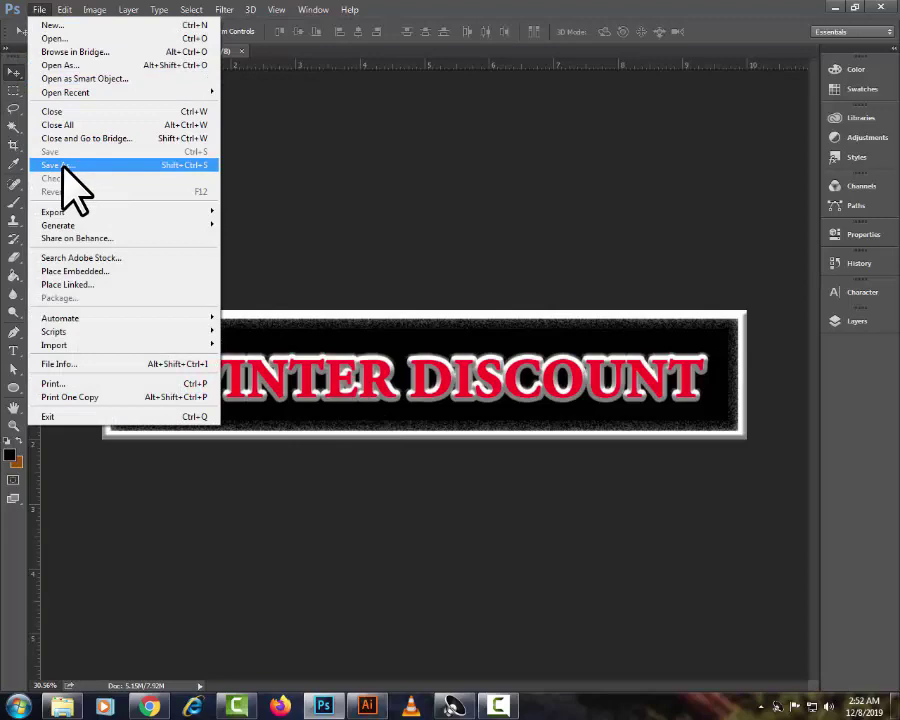
click(63, 166)
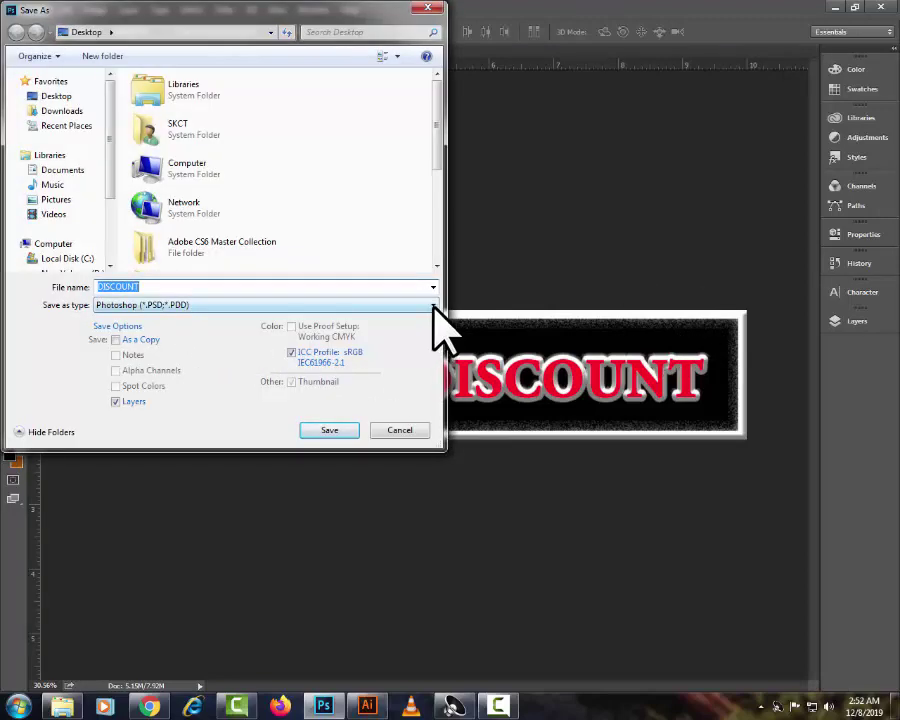
click(433, 305)
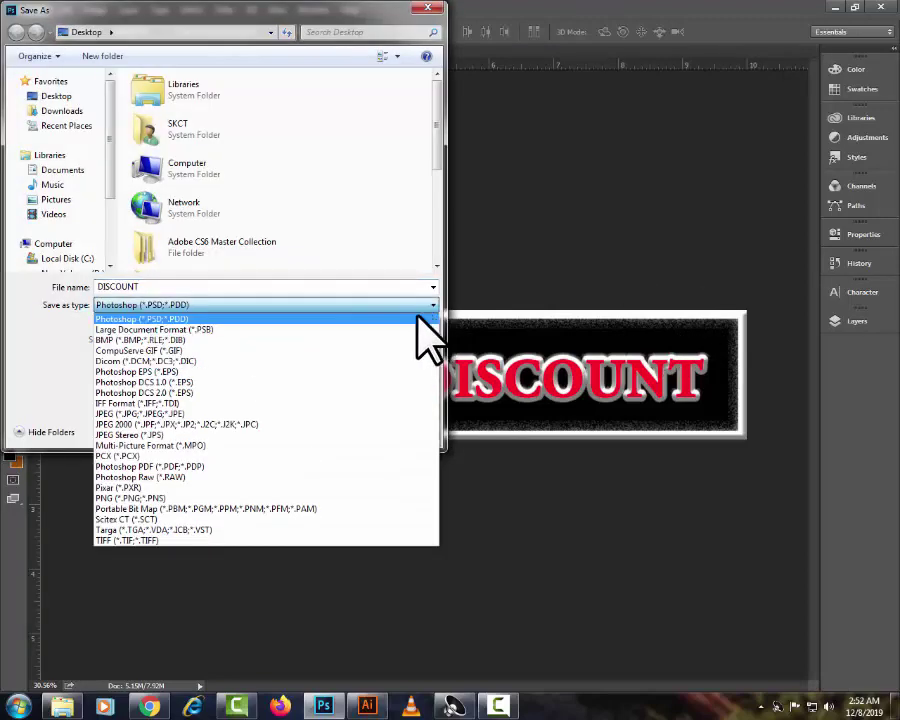
click(157, 414)
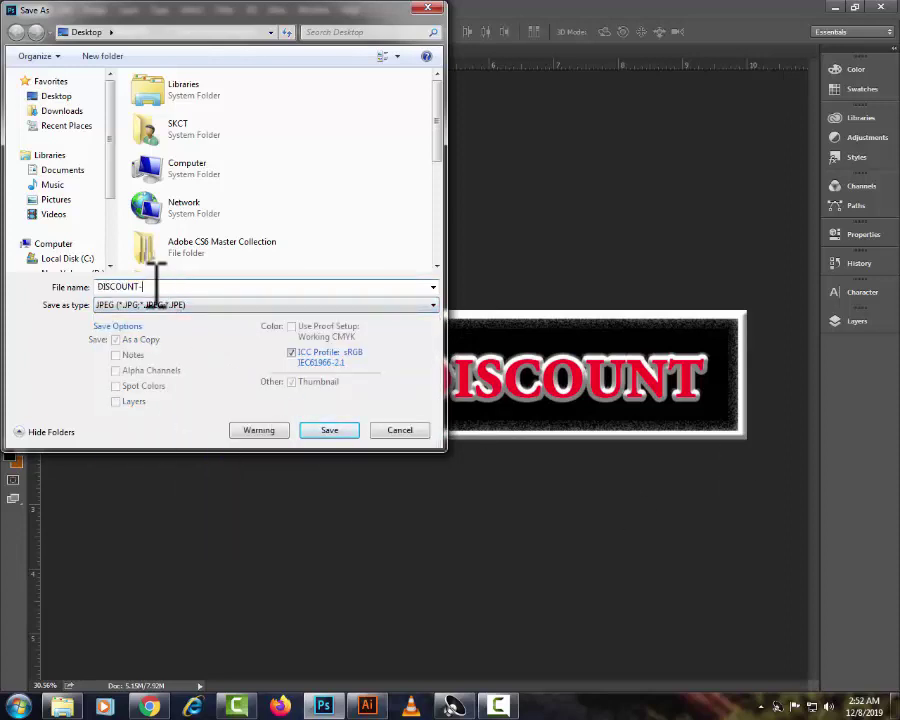
click(40, 95)
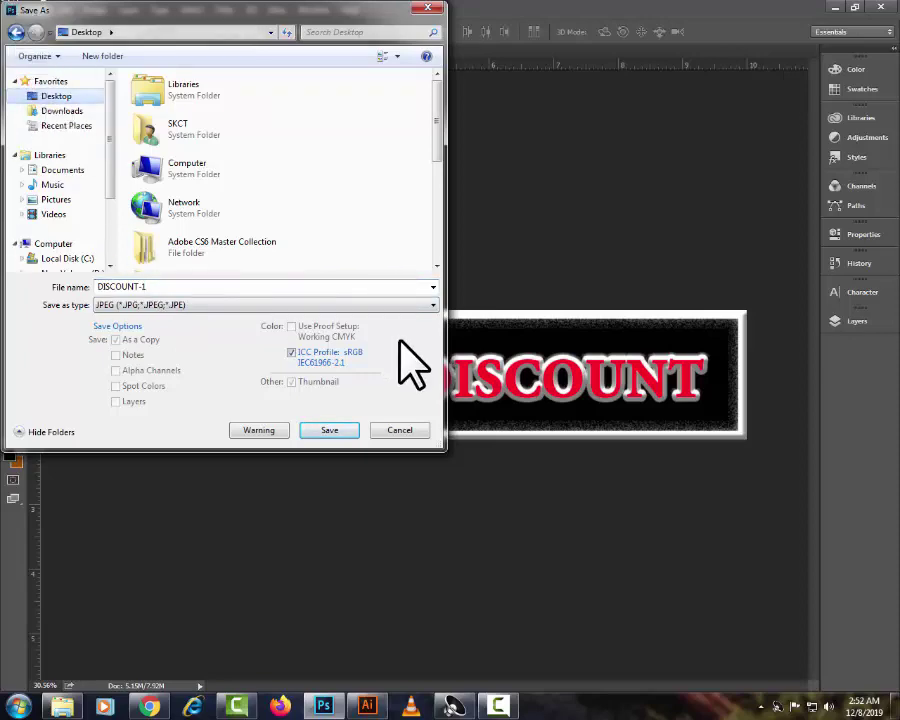
click(329, 431)
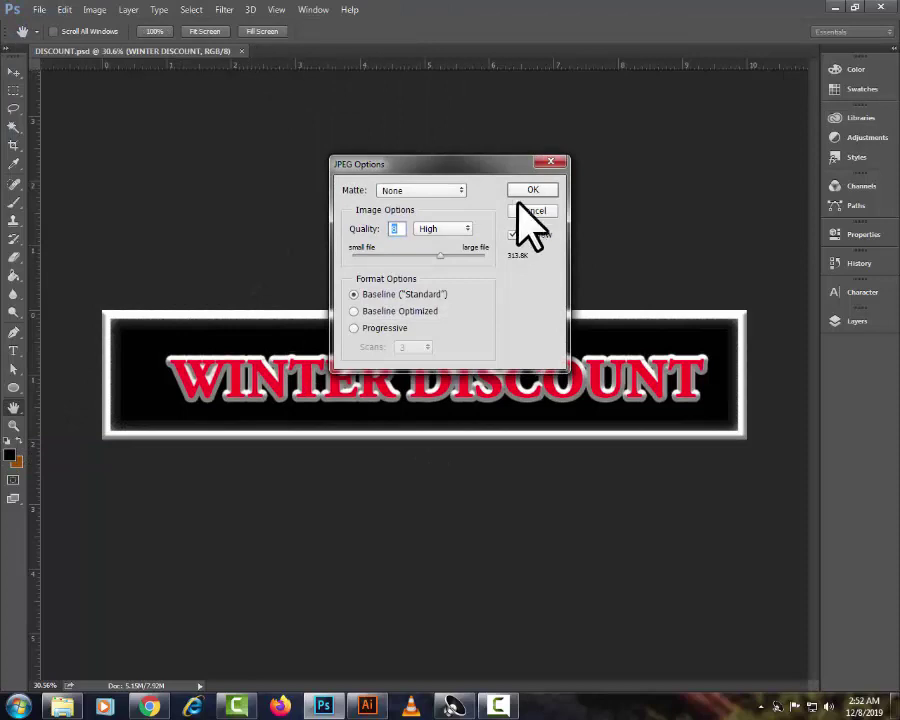
click(533, 190)
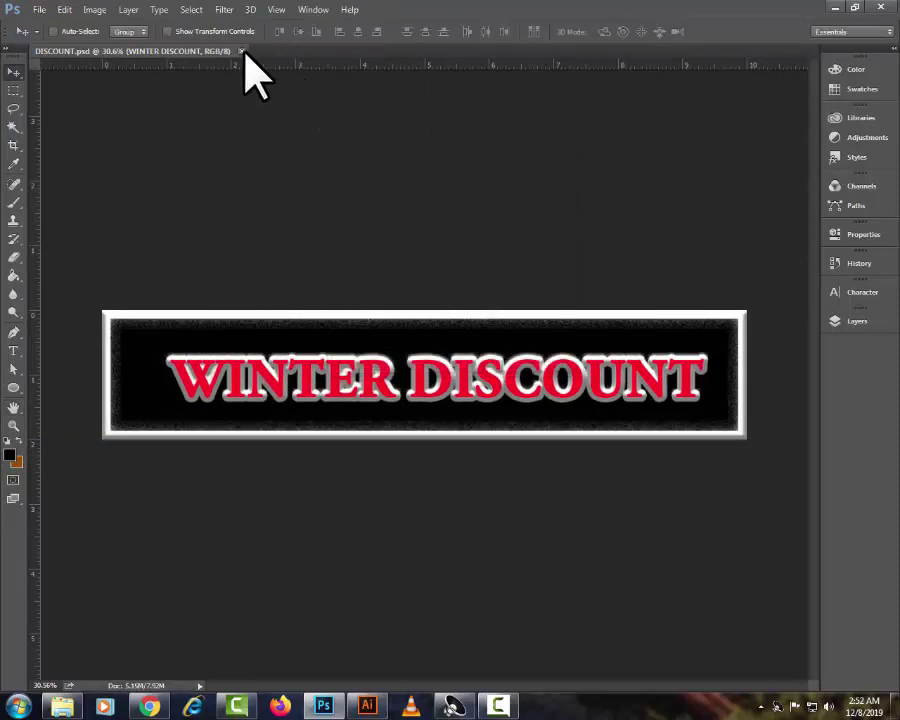
Close the DISCOUNT document and quit Photoshop
click(241, 50)
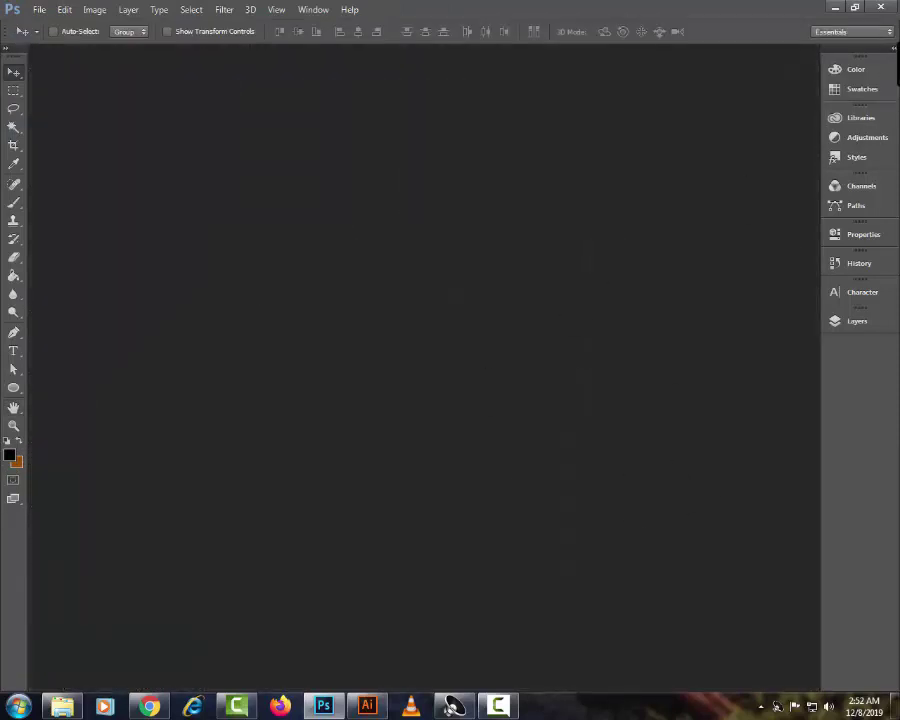
click(40, 12)
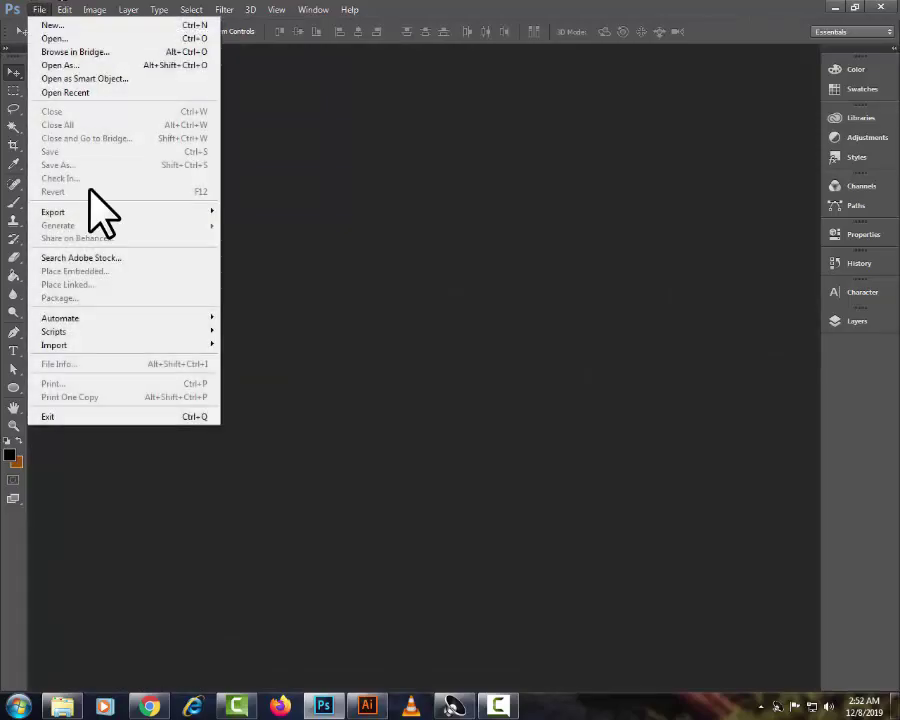
click(82, 416)
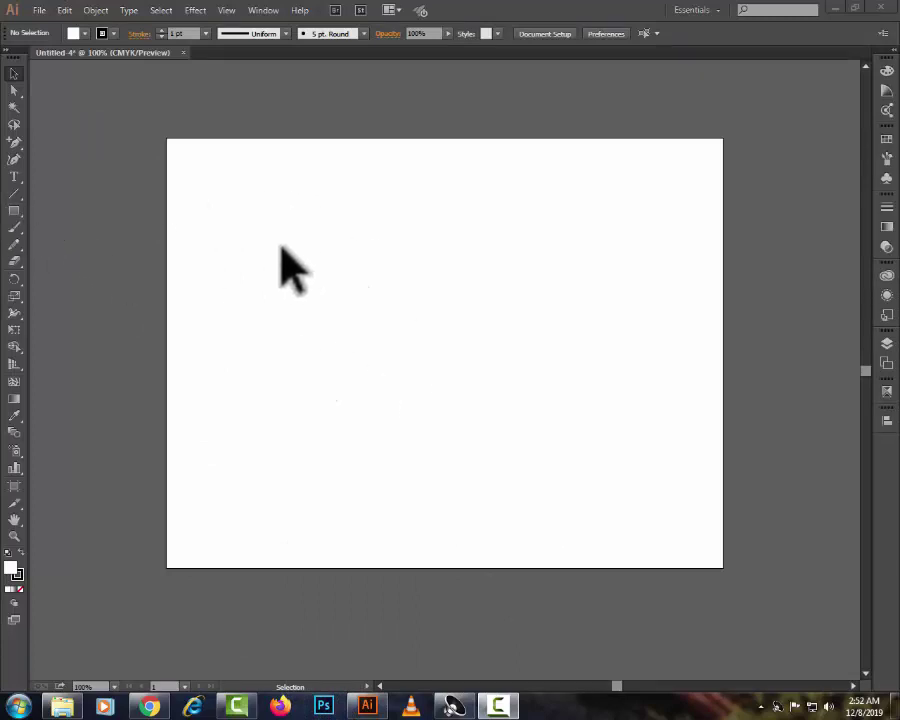
Draw an ellipse near the artboard's upper left and fill it green
drag(18, 213, 64, 242)
drag(212, 197, 327, 302)
click(85, 34)
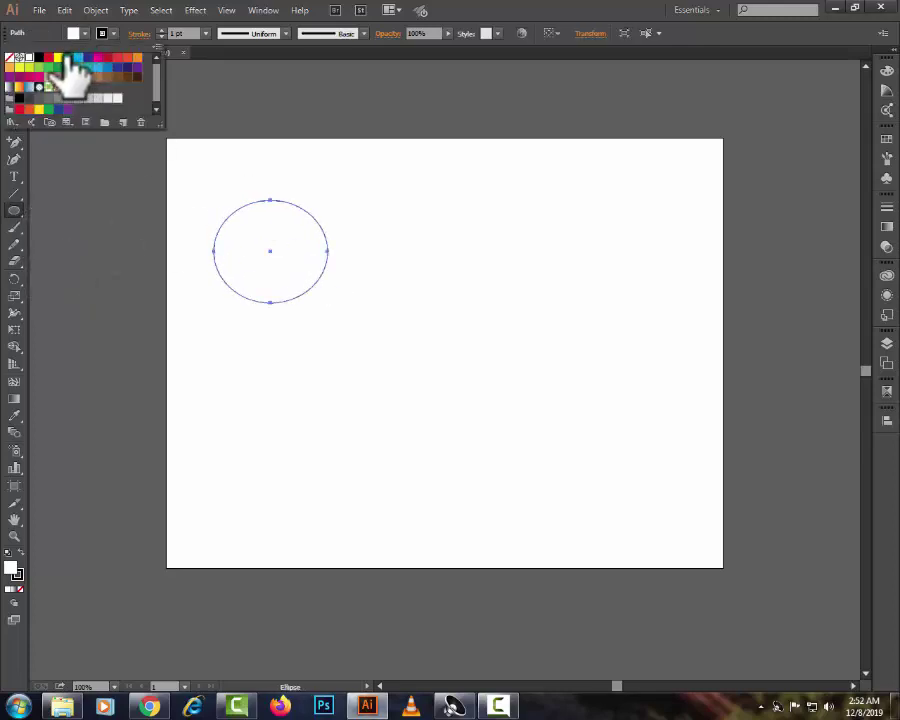
click(72, 58)
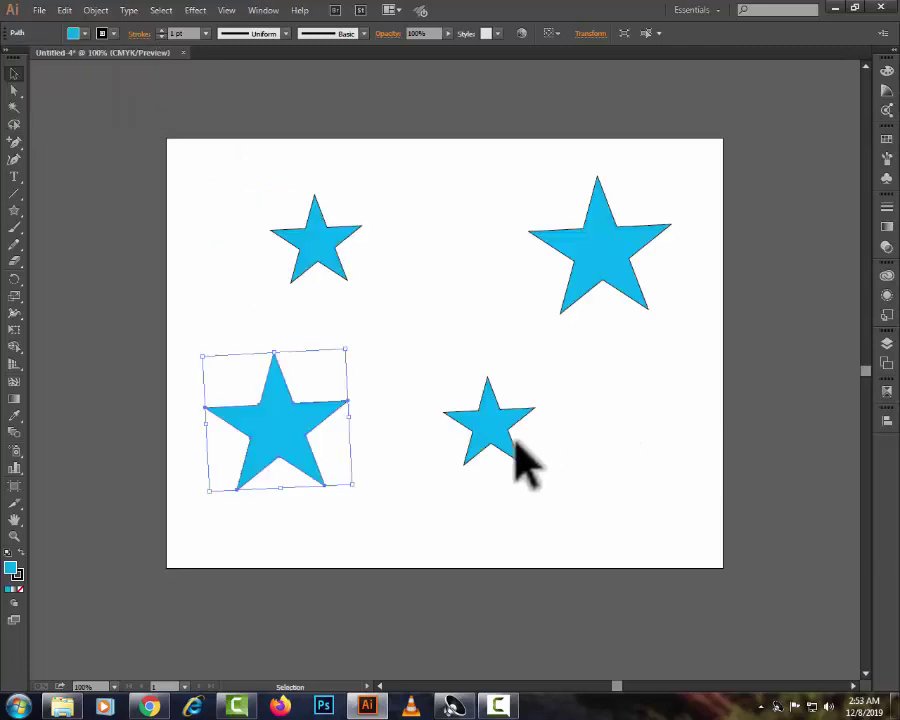
Fill the small lower-right star orange and the large top-right star red
click(520, 460)
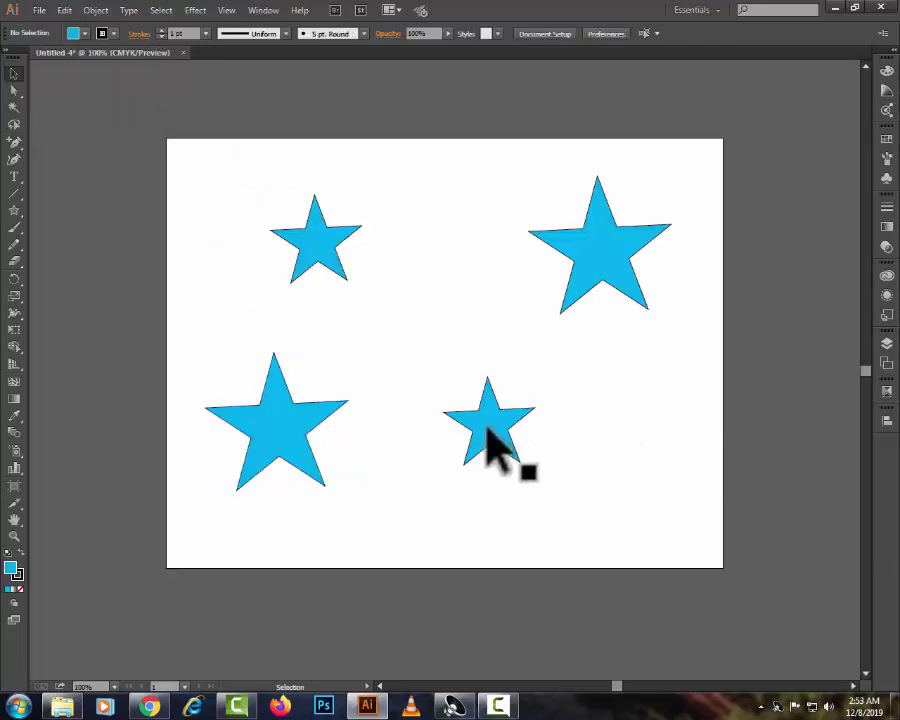
click(490, 425)
click(86, 33)
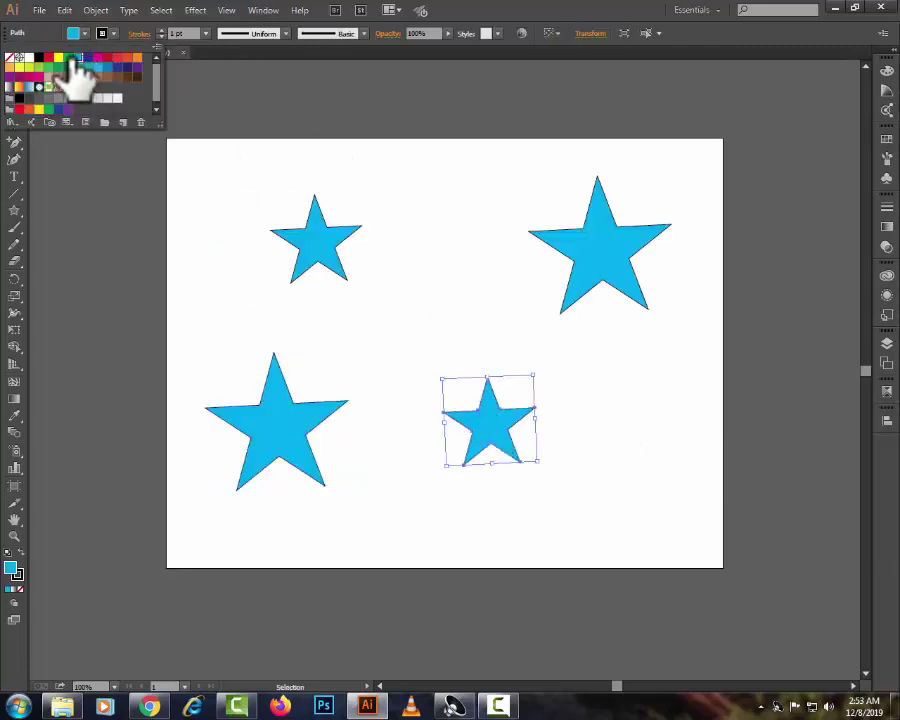
click(134, 68)
click(557, 250)
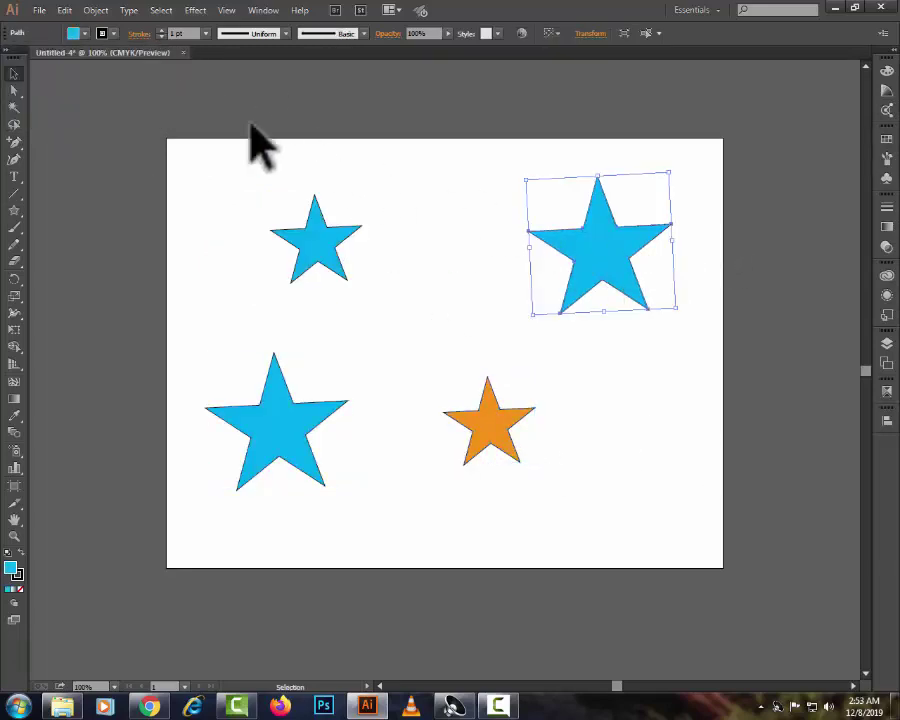
click(86, 33)
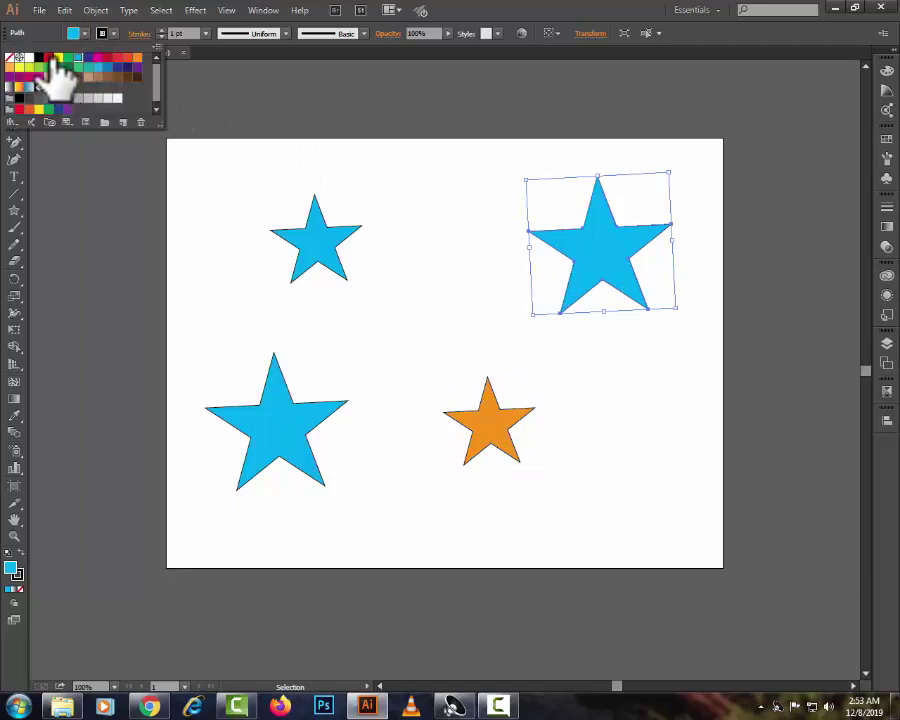
click(52, 58)
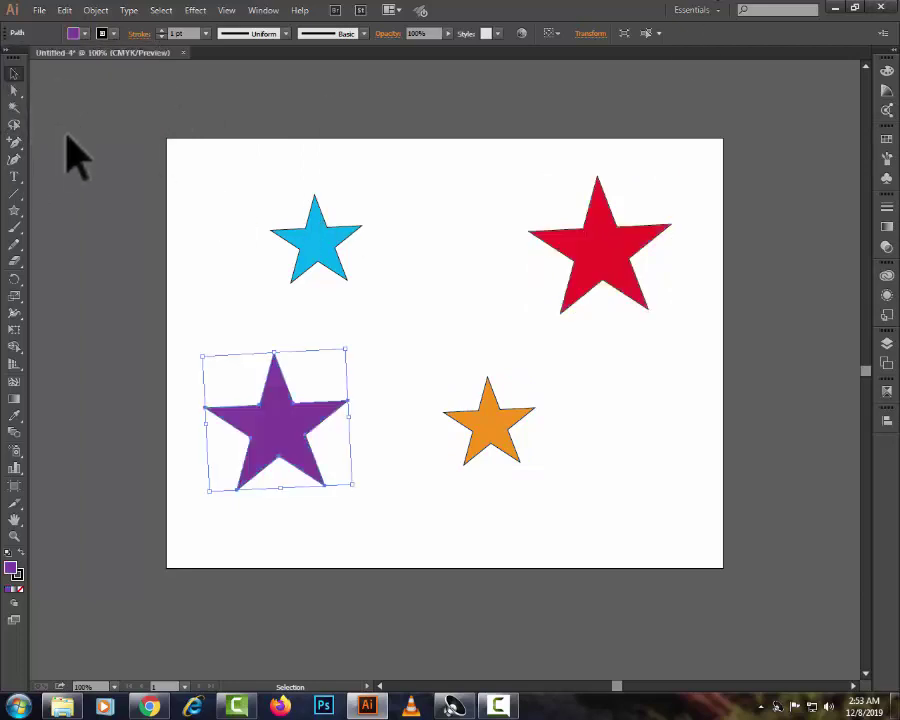
click(200, 205)
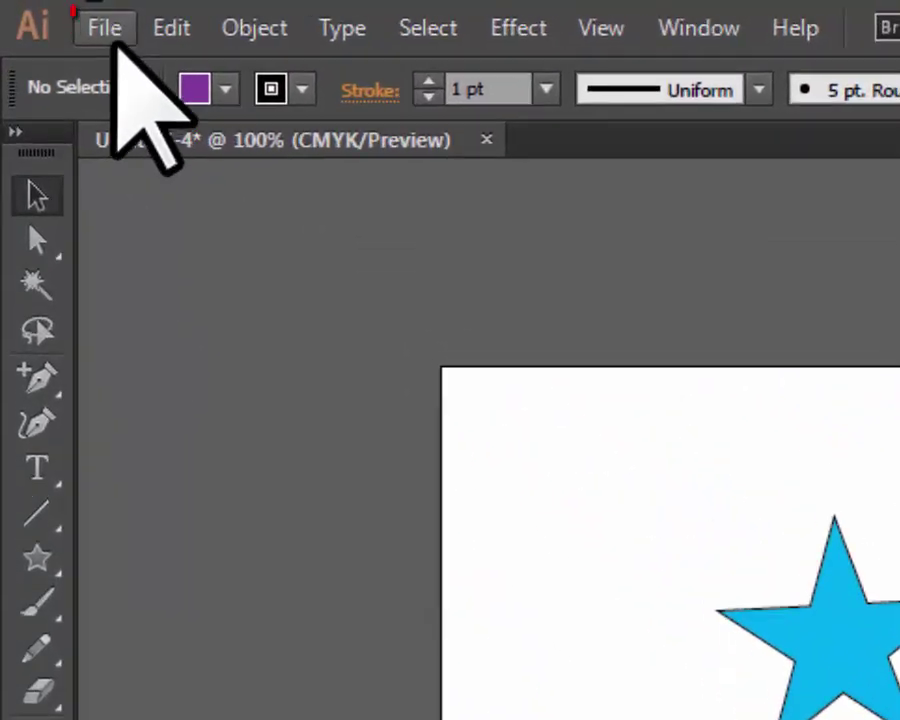
Choose DISCOUNT-1 from the Desktop in the Place dialog with Link switched on
click(41, 11)
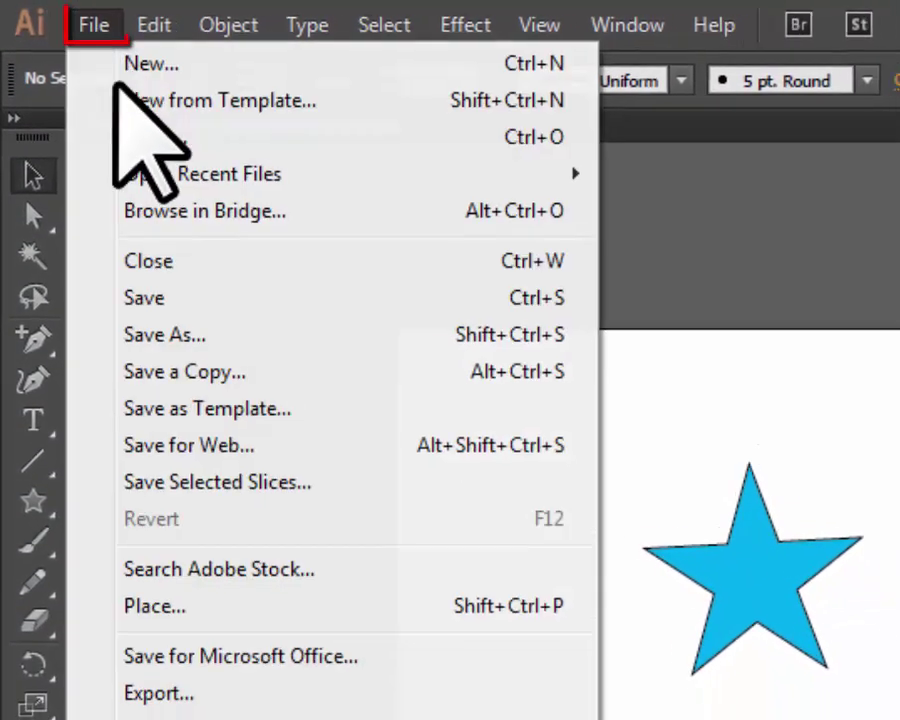
click(160, 606)
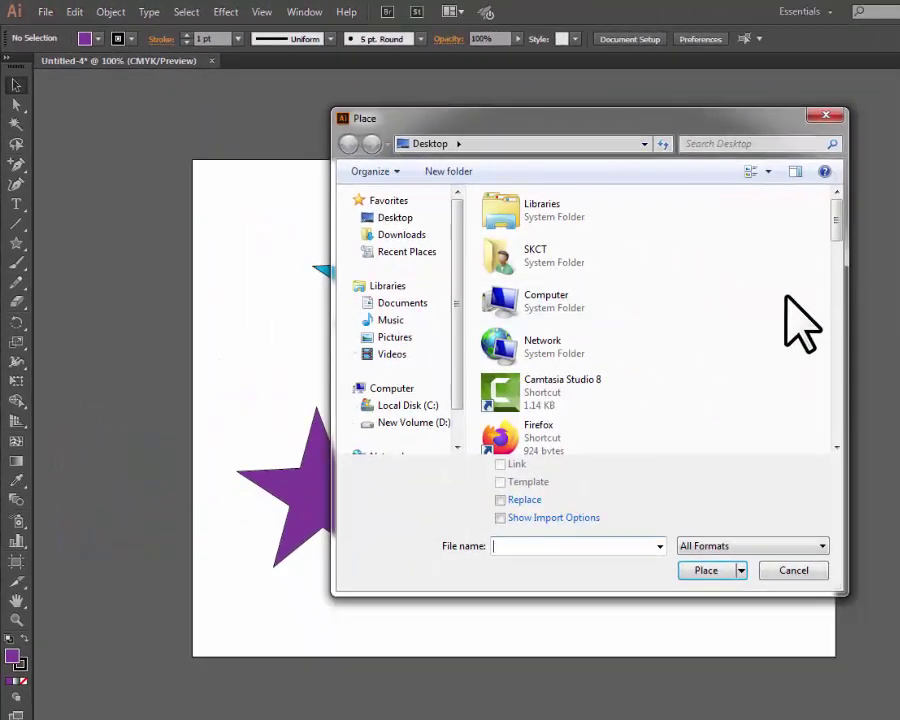
drag(834, 234, 834, 357)
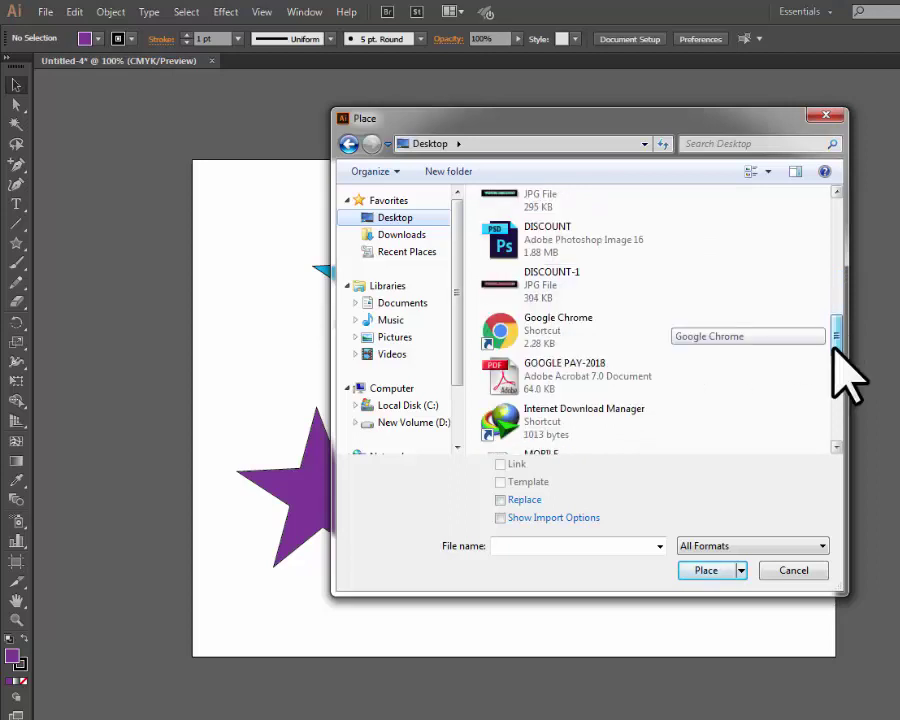
click(552, 288)
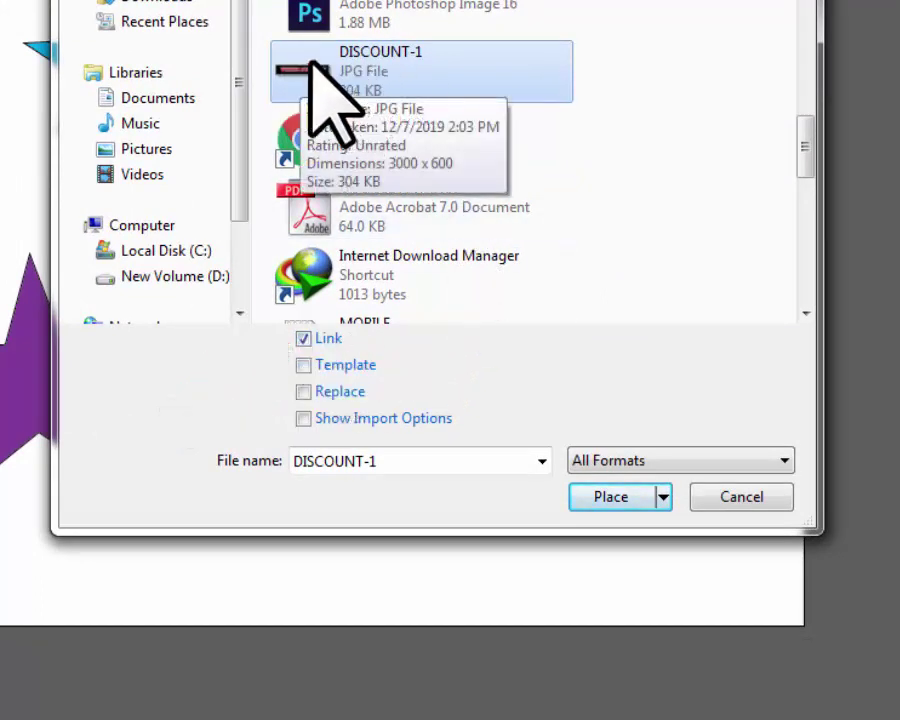
click(303, 339)
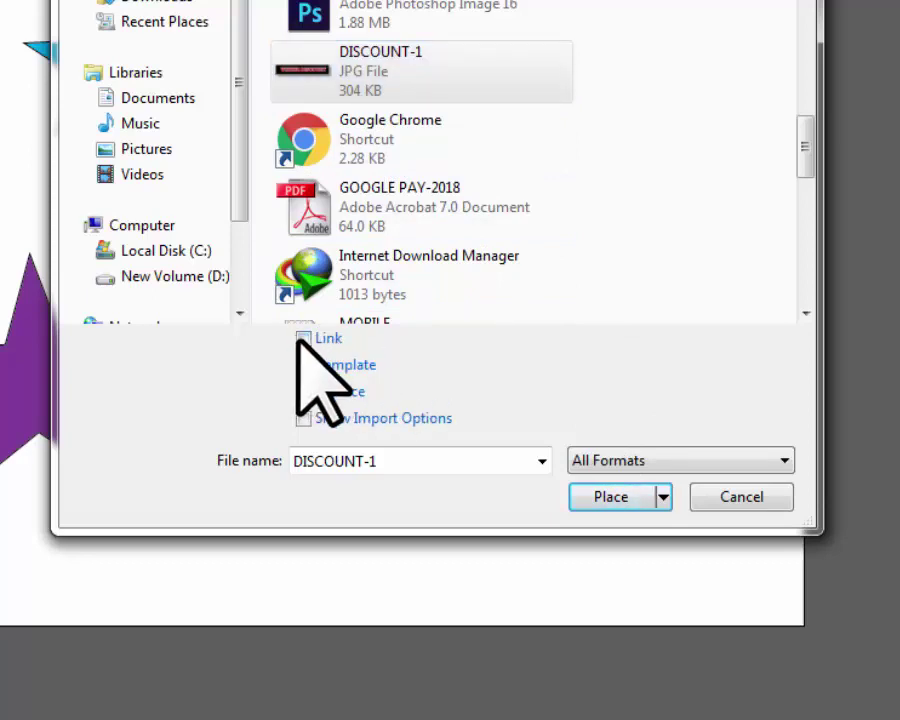
click(303, 339)
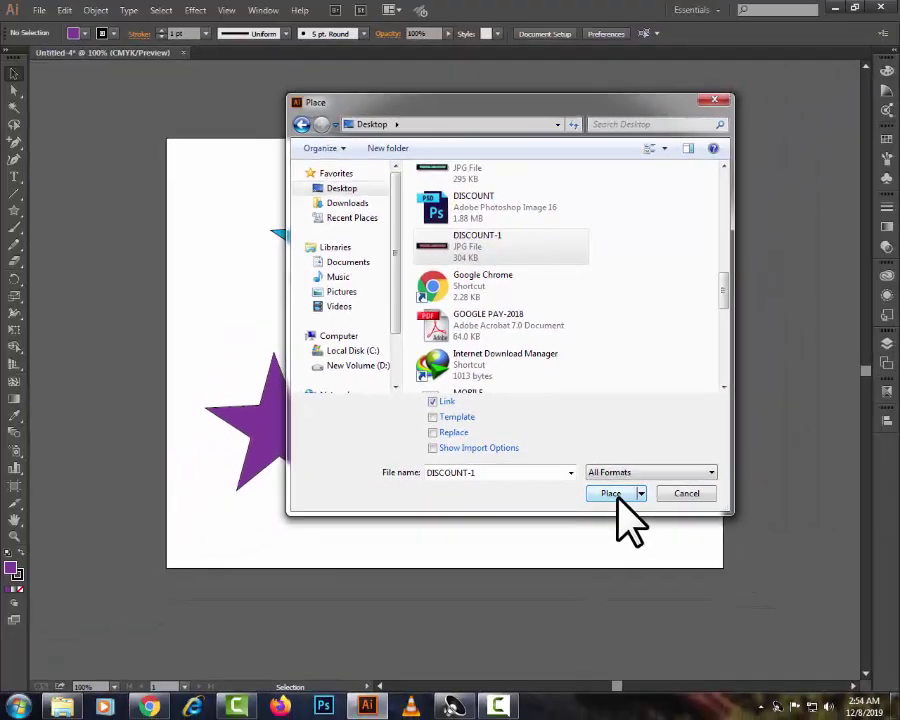
Place the DISCOUNT-1 banner across the artboard's middle and make it slightly taller
click(612, 495)
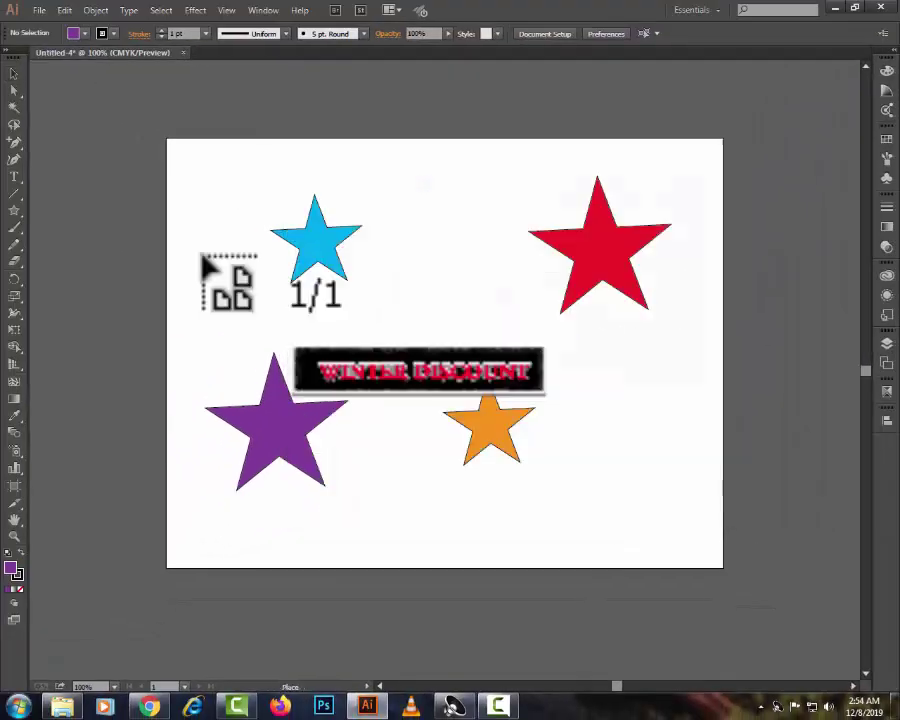
drag(201, 255, 693, 455)
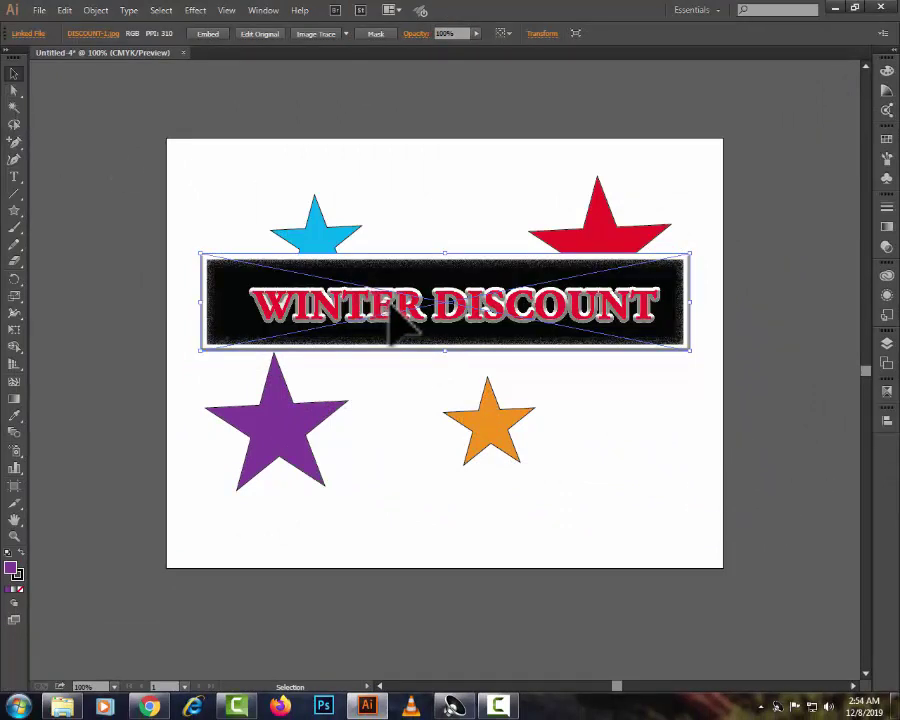
drag(392, 312, 395, 342)
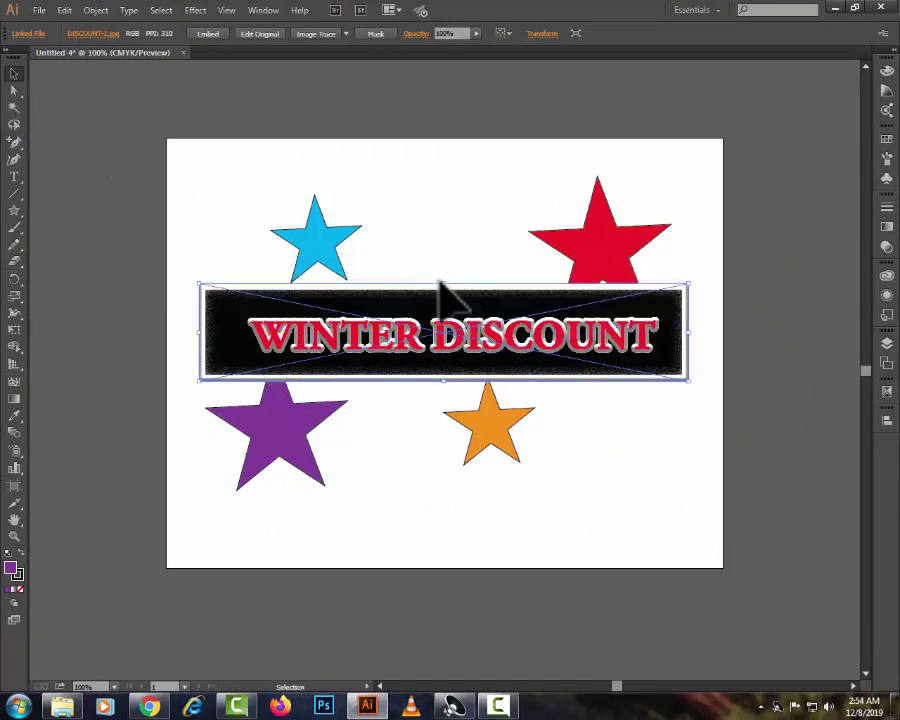
drag(448, 285, 450, 262)
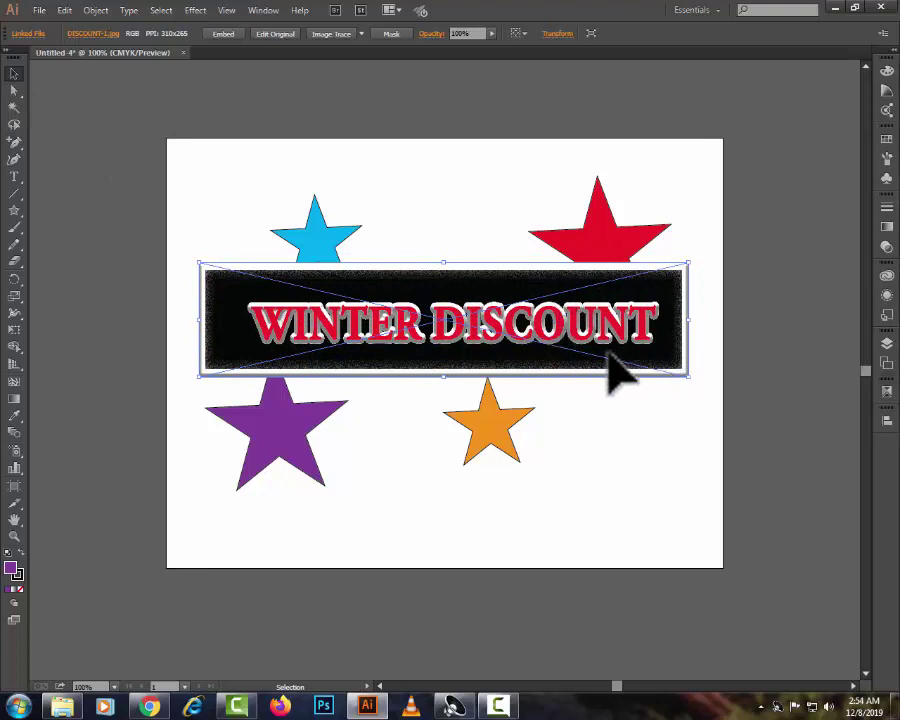
drag(576, 355, 577, 365)
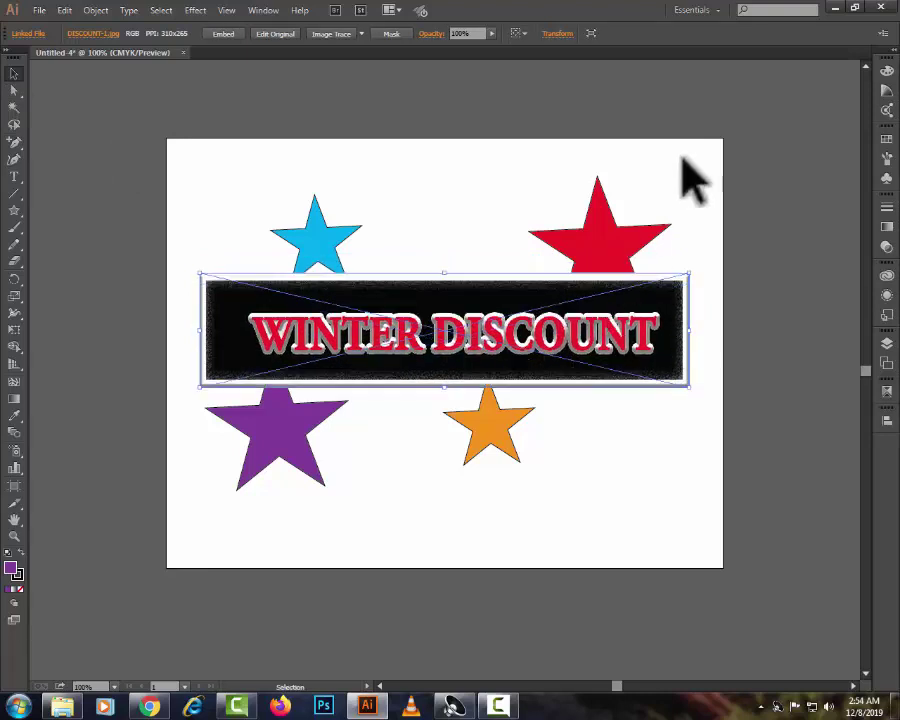
click(690, 180)
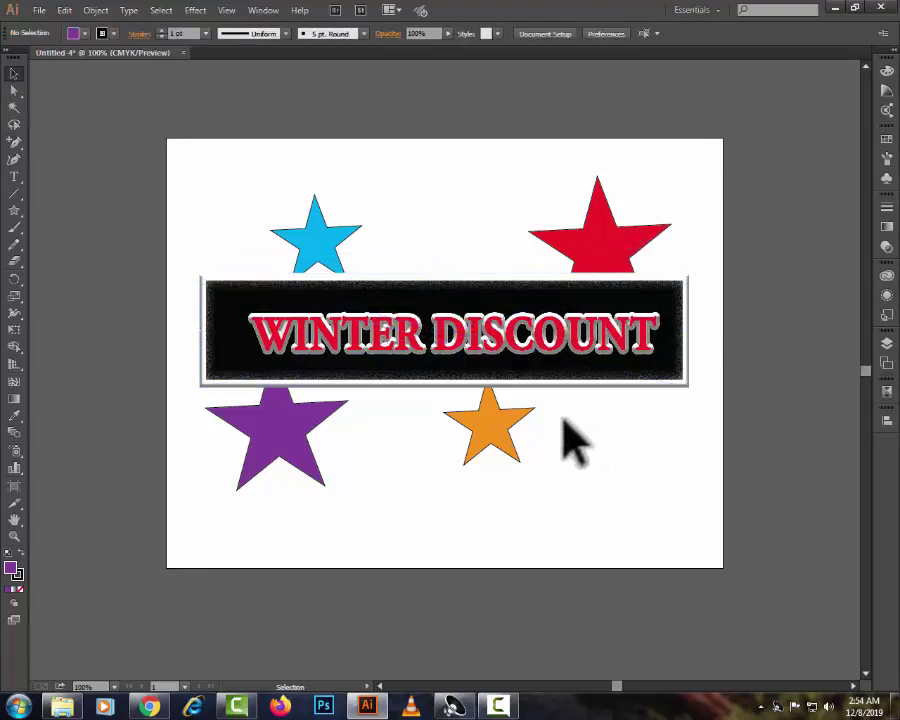
Move the red star to the bottom right, orange to top left, blue to top right
drag(624, 234, 660, 444)
click(624, 476)
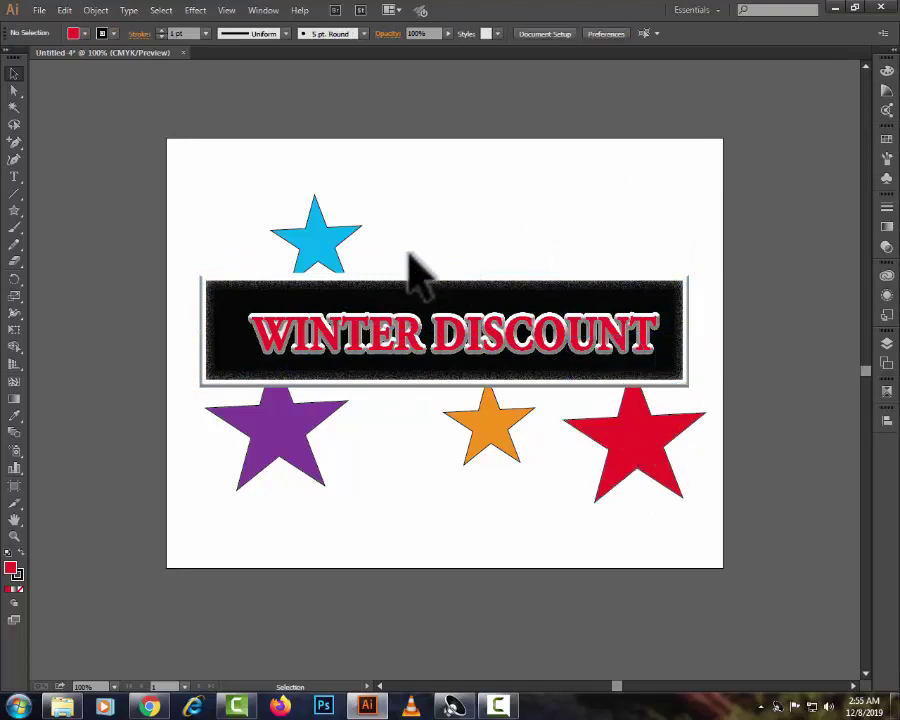
drag(315, 245, 438, 231)
drag(490, 425, 300, 237)
drag(438, 231, 553, 245)
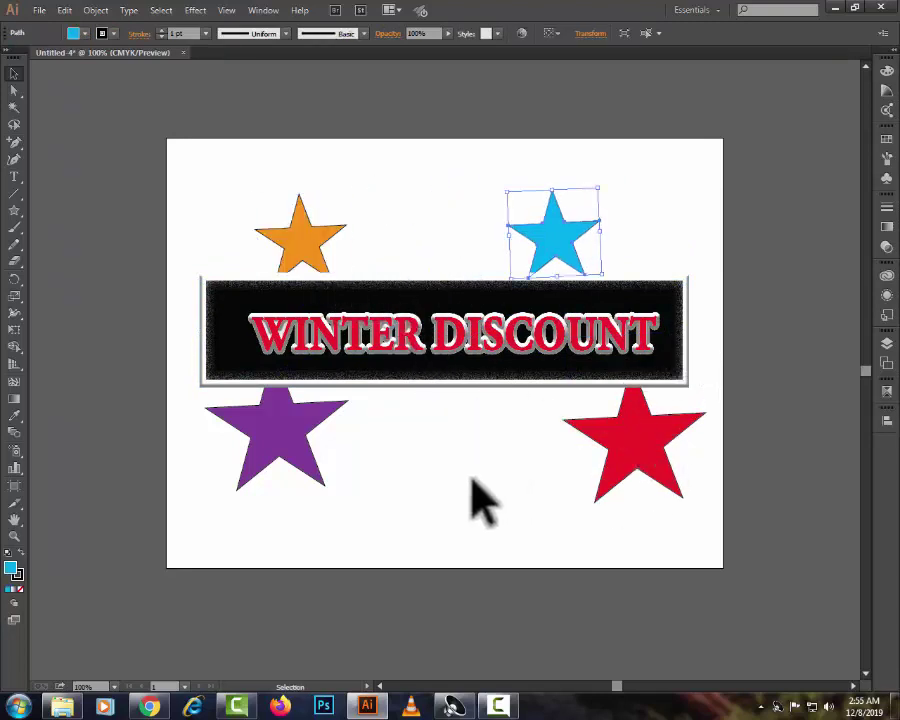
click(478, 500)
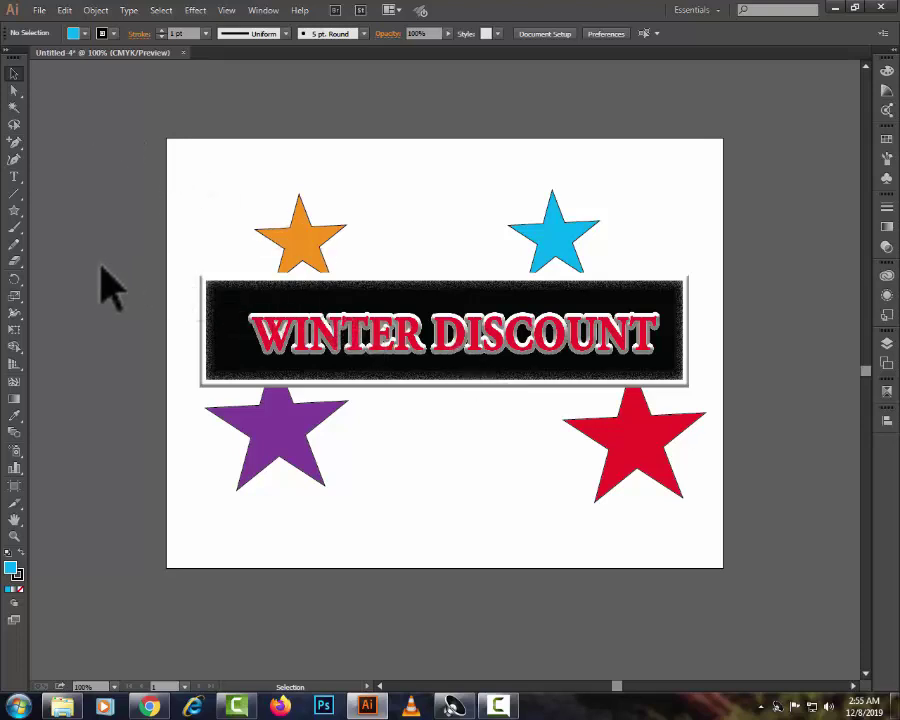
click(238, 302)
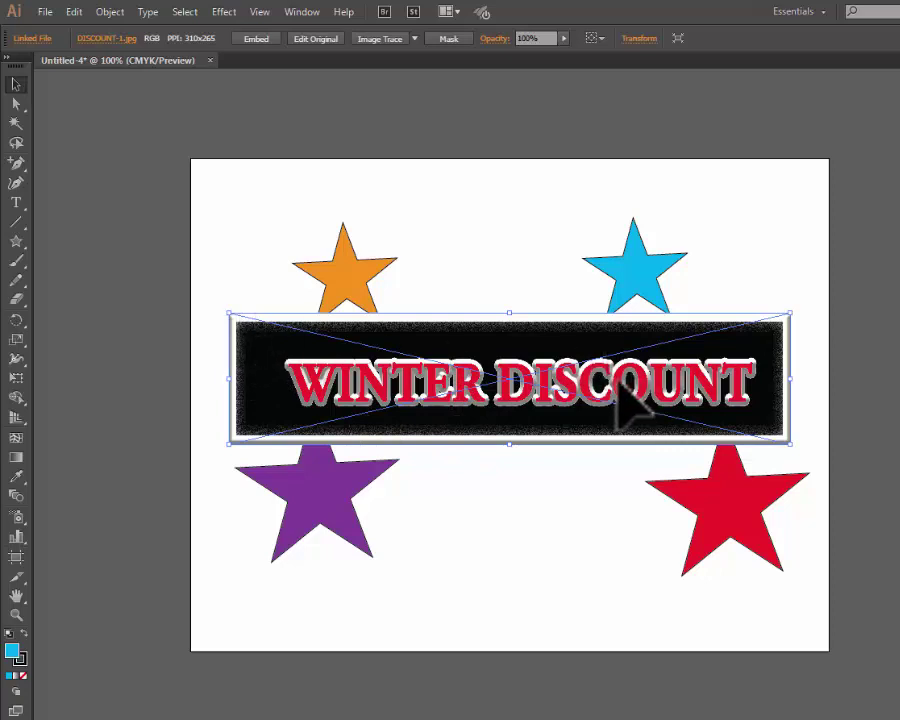
Run Edit > Edit Original on the selected WINTER DISCOUNT banner image
click(125, 390)
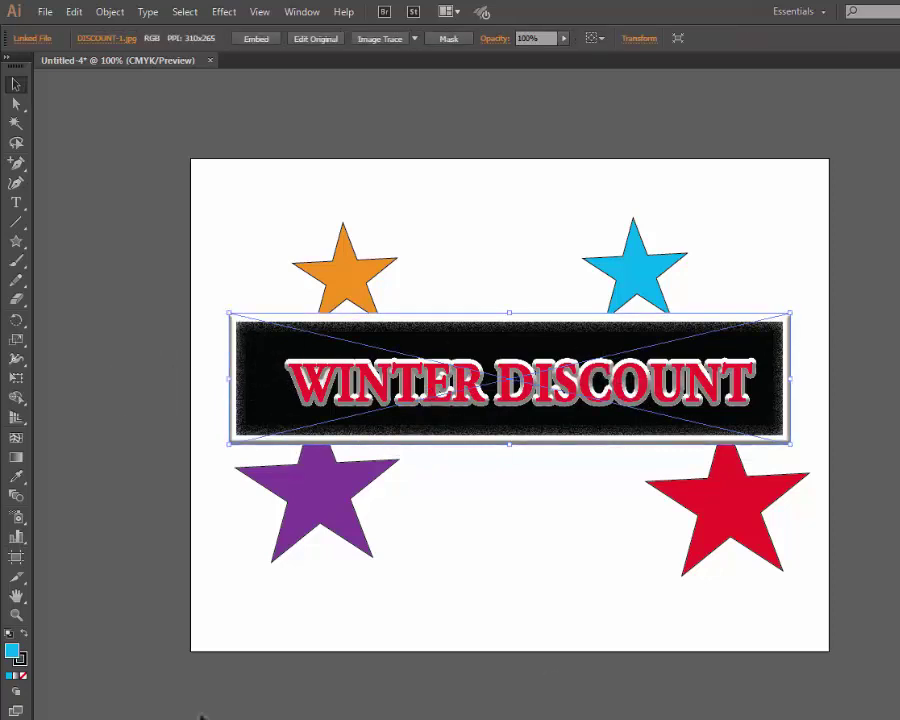
click(74, 12)
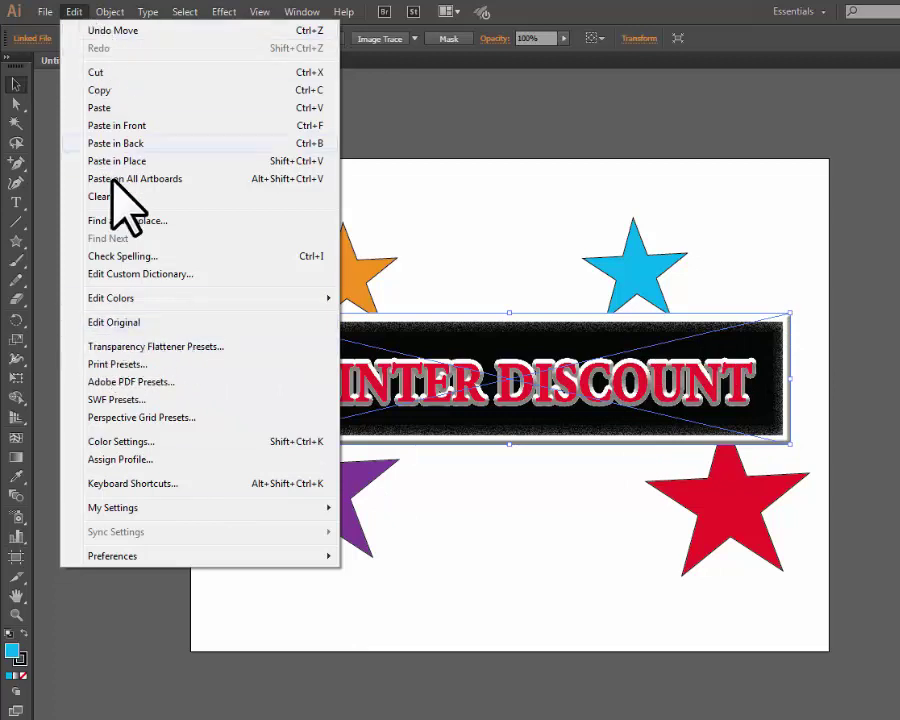
click(562, 98)
click(358, 346)
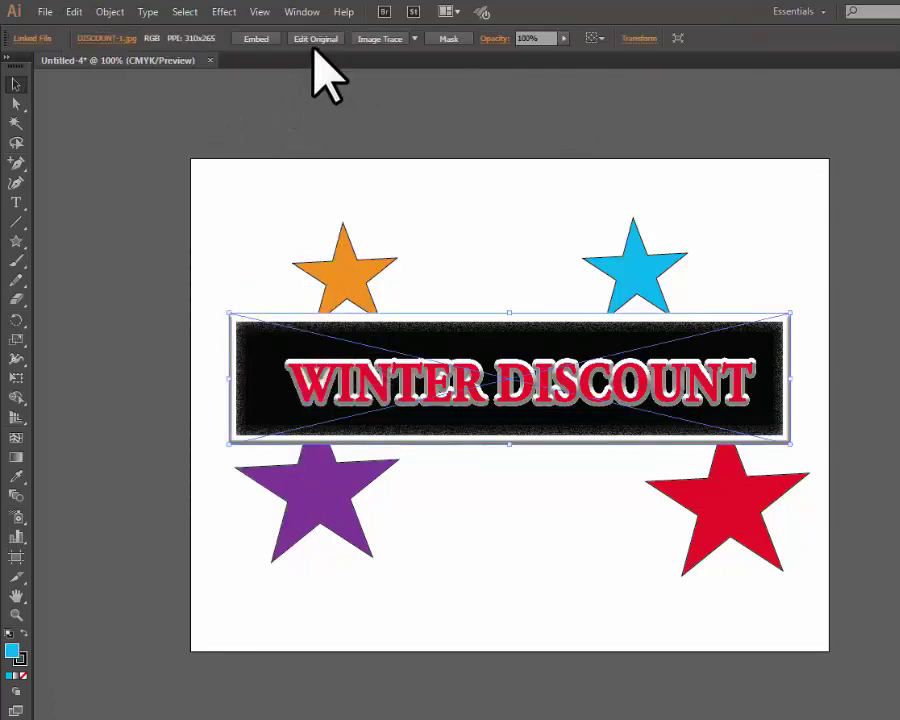
click(74, 12)
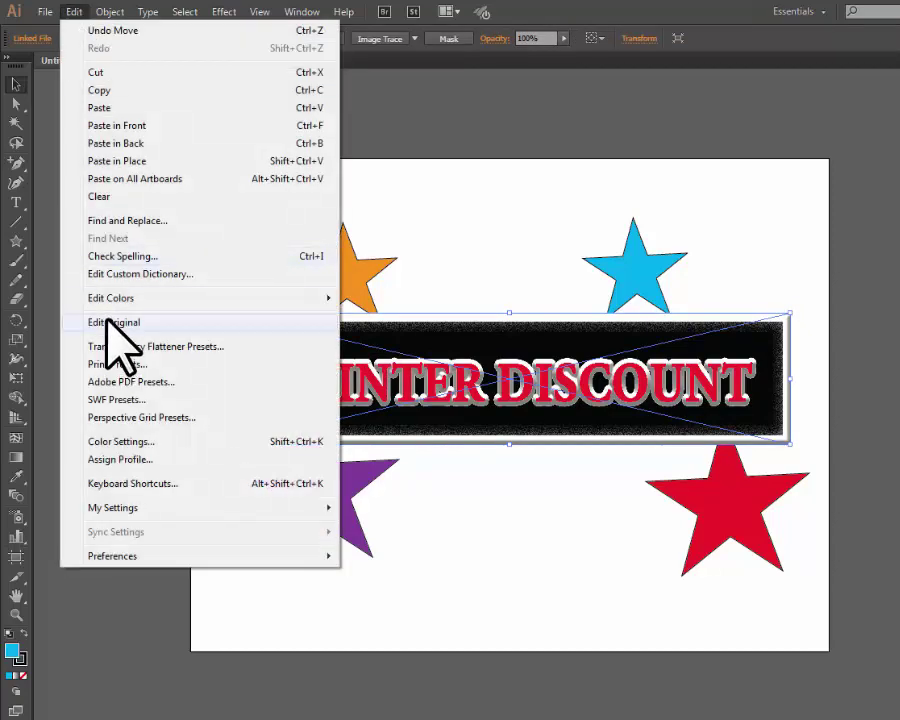
click(107, 323)
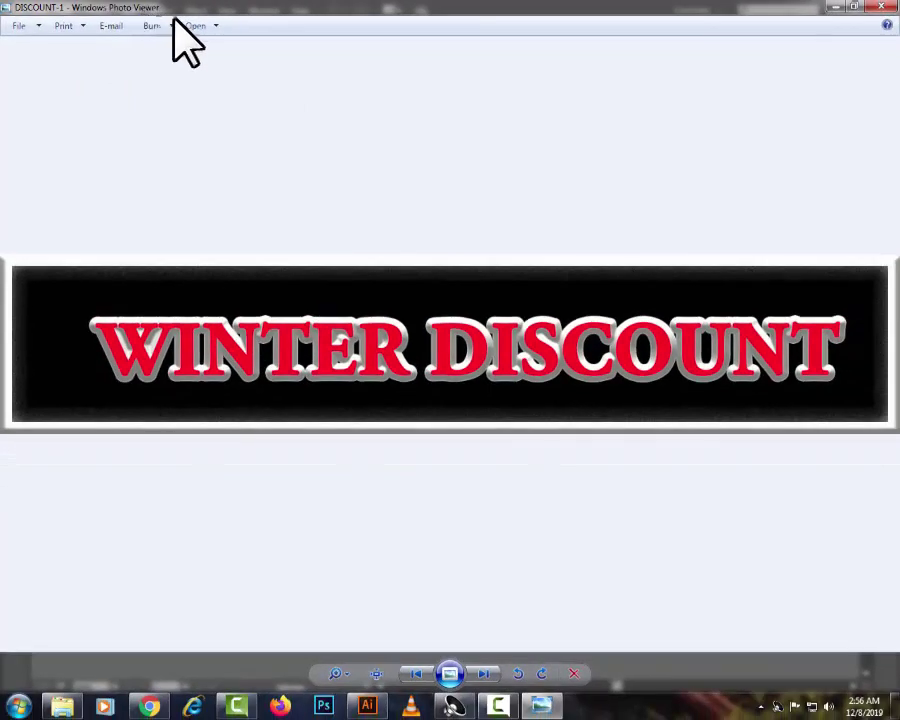
Close Photo Viewer and set DISCOUNT-1.jpg on the desktop to open with Adobe Photoshop CC 2015
click(882, 8)
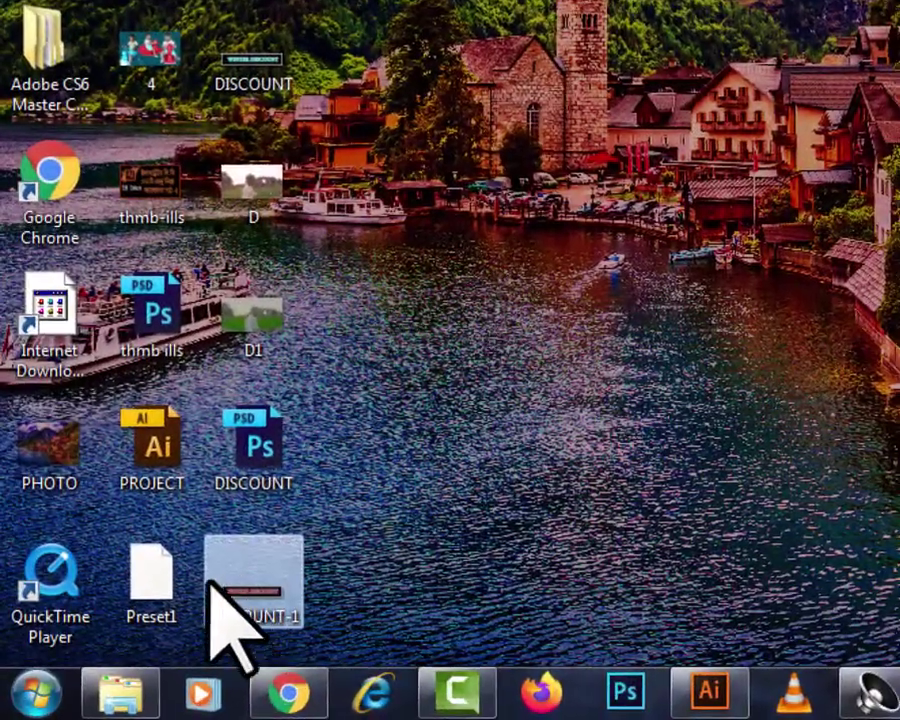
mouse_move(136, 660)
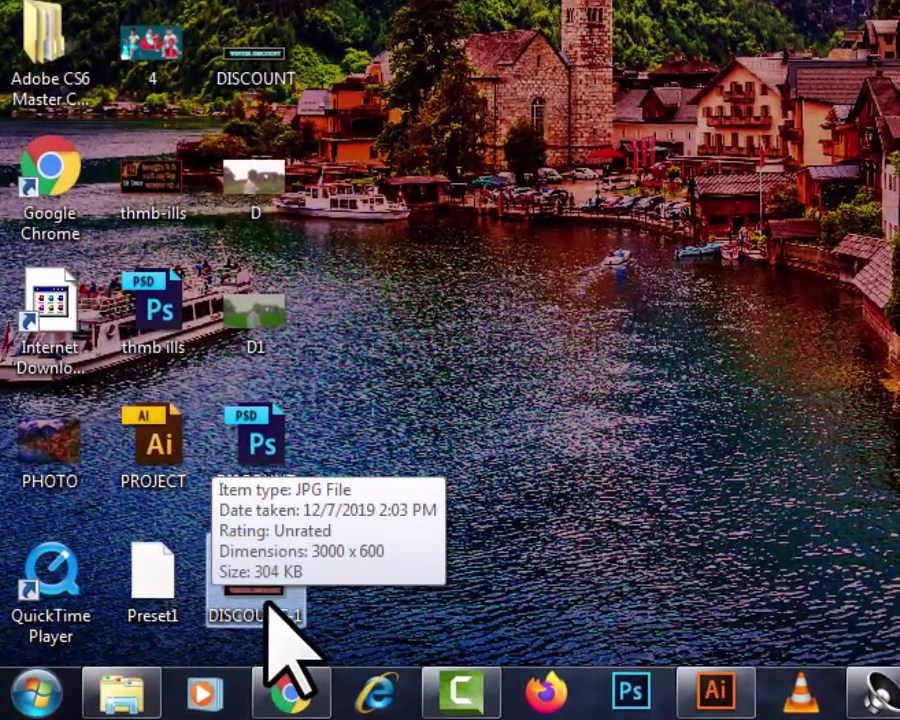
click(280, 595)
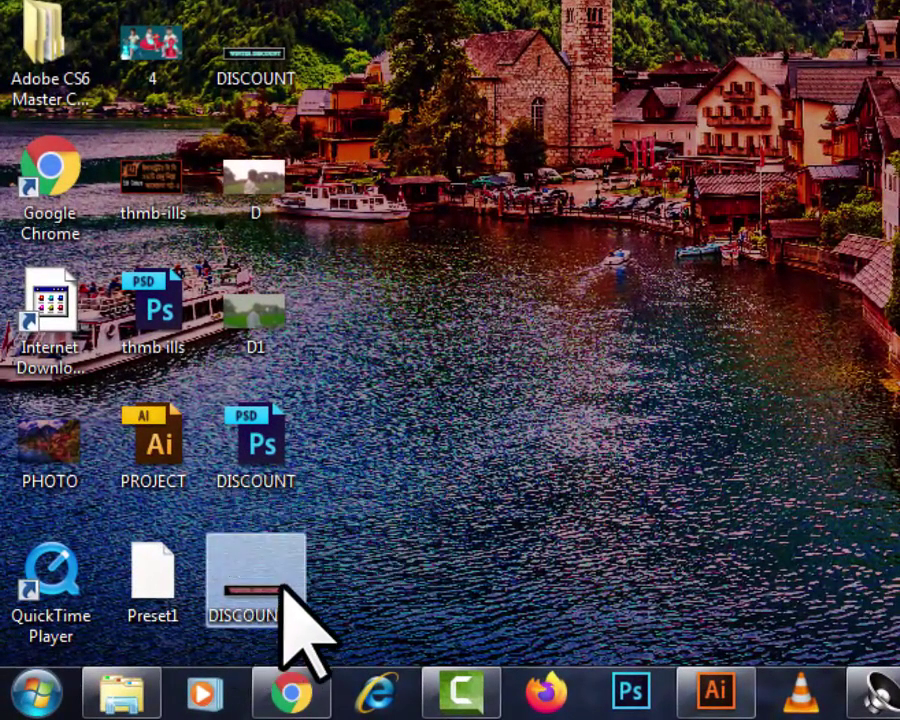
right_click(282, 590)
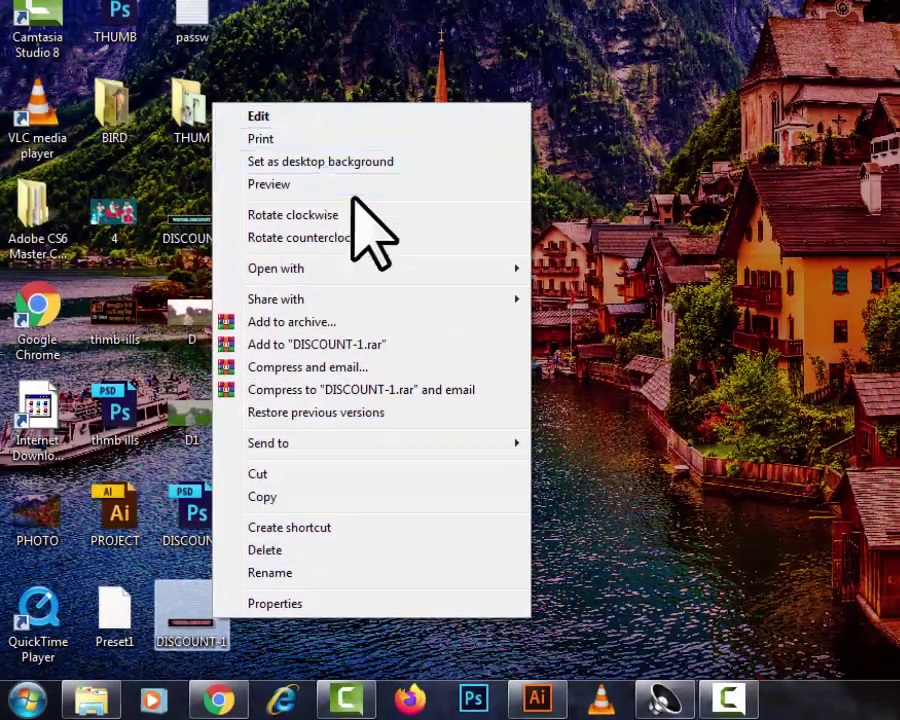
click(245, 555)
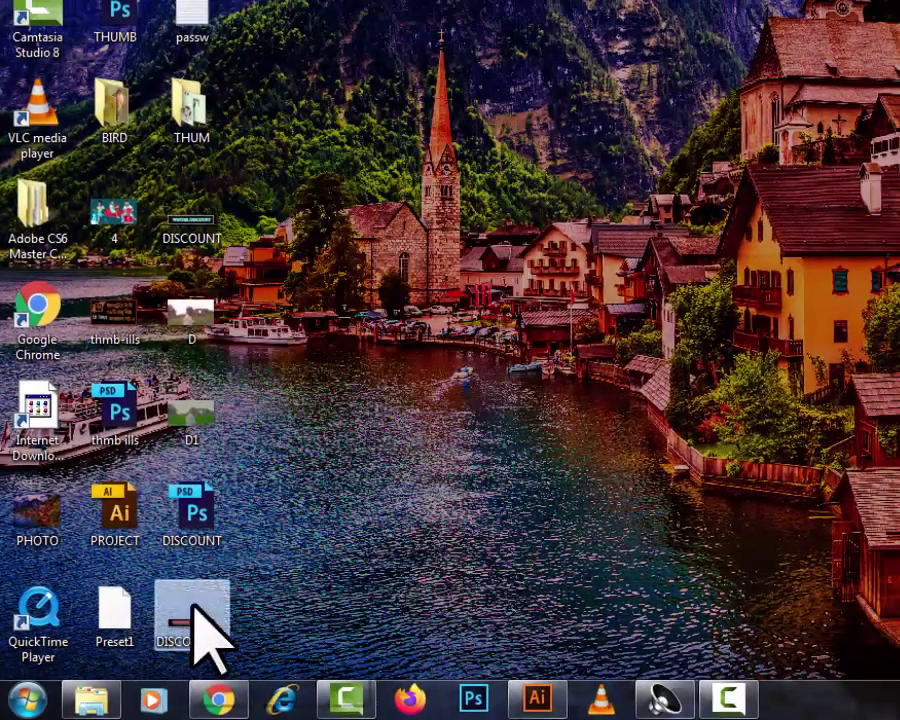
right_click(200, 620)
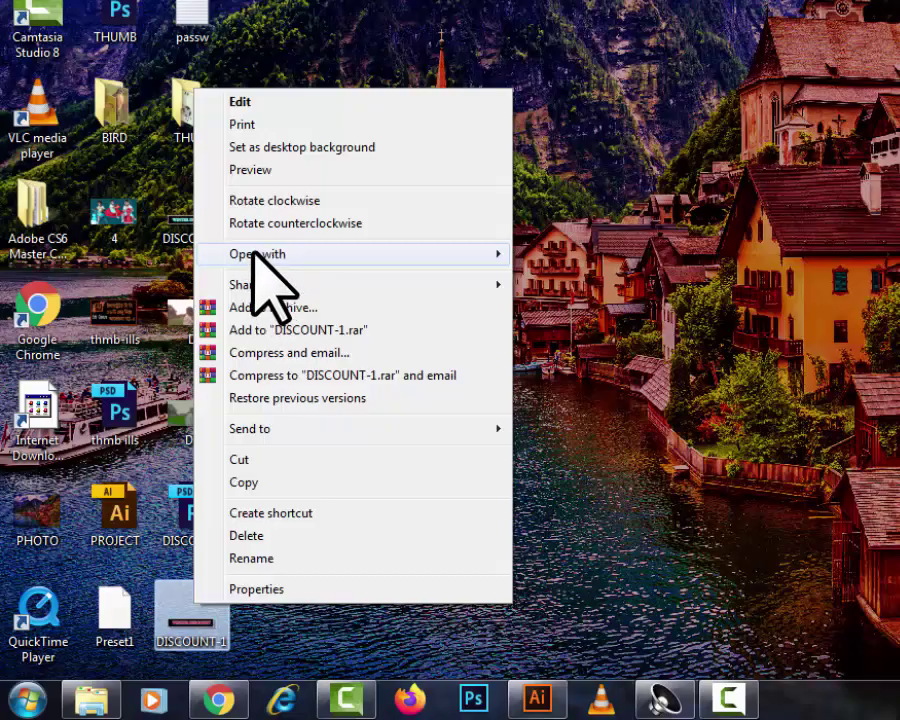
mouse_move(256, 254)
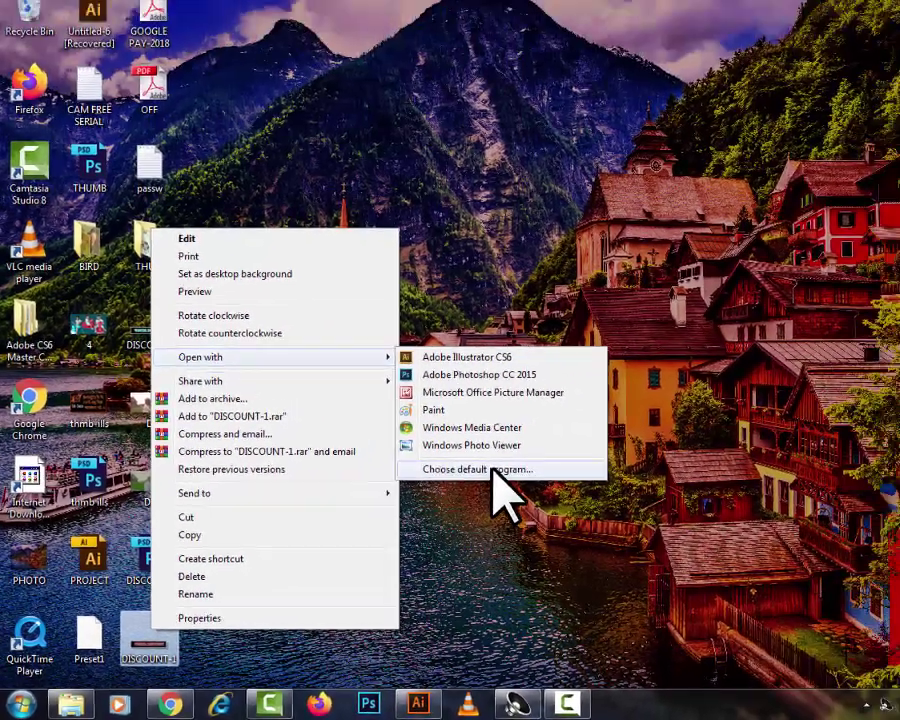
click(592, 398)
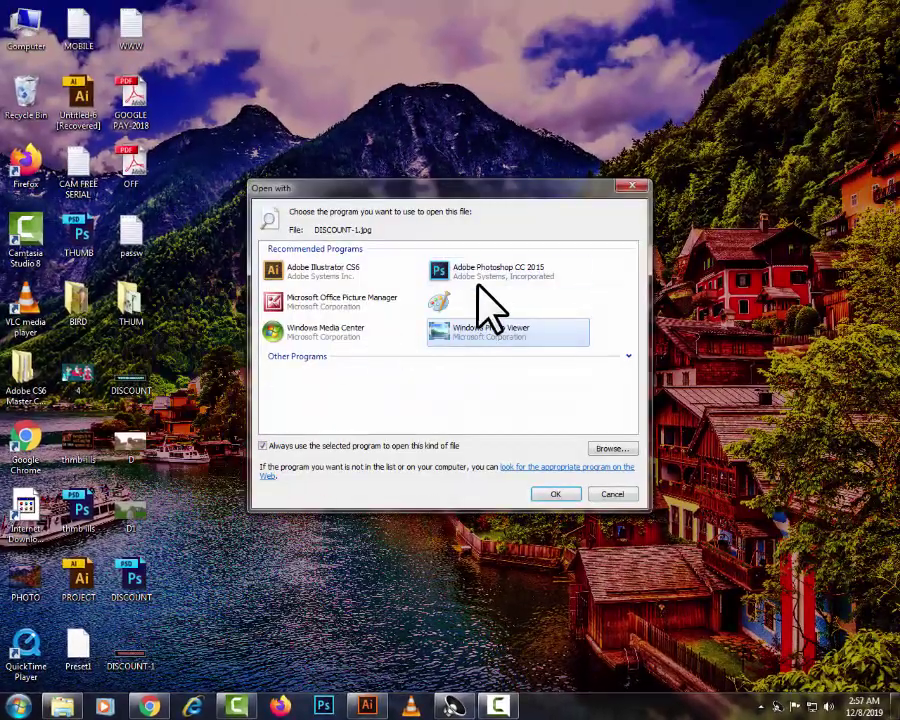
click(500, 272)
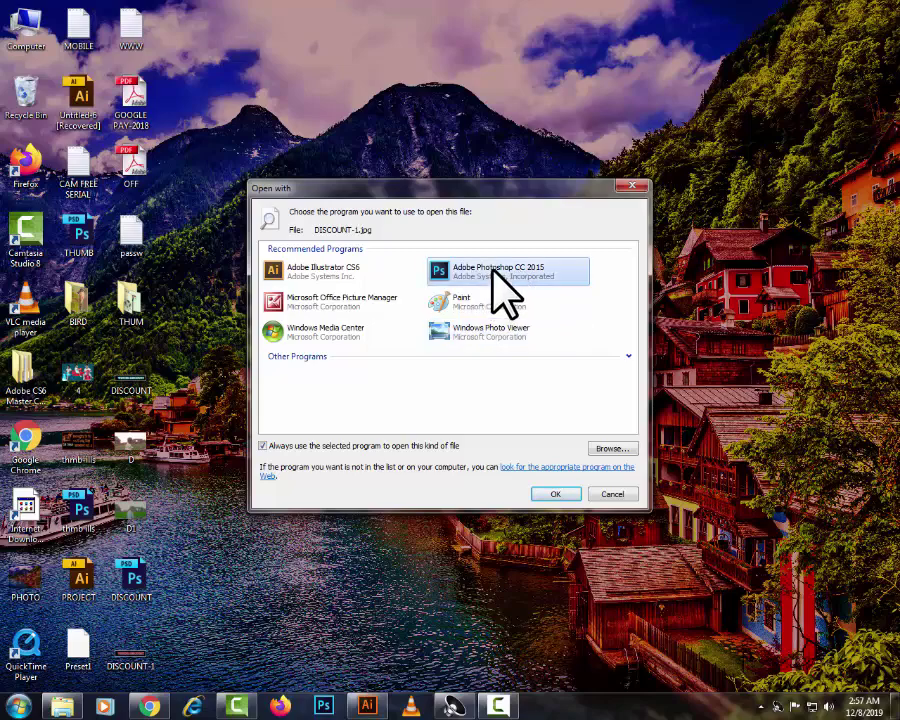
click(554, 494)
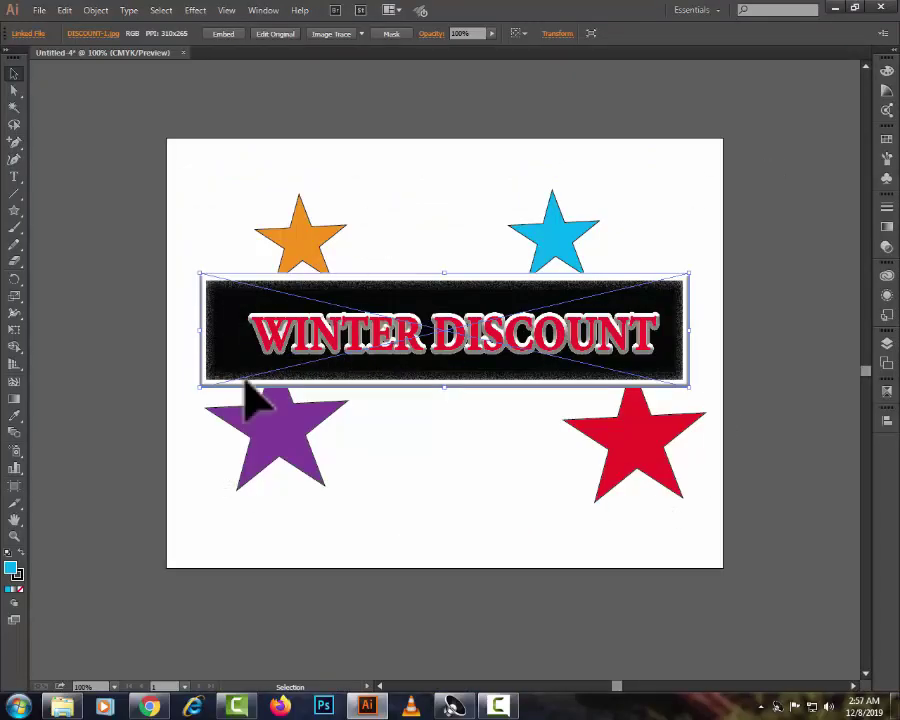
Use Edit Original on the linked banner to open DISCOUNT-1.jpg in Photoshop
click(63, 10)
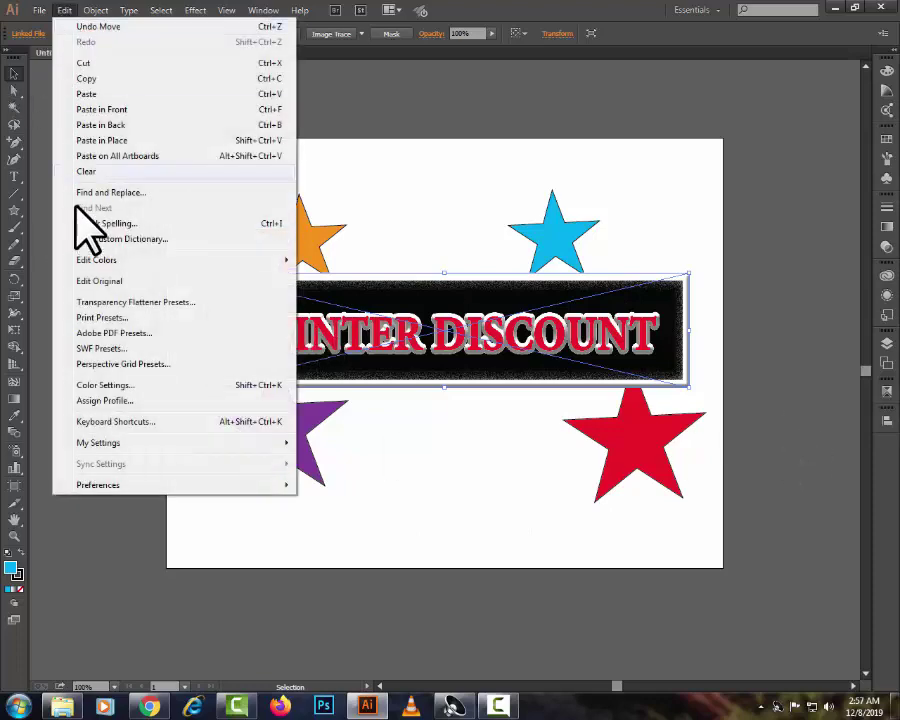
click(98, 281)
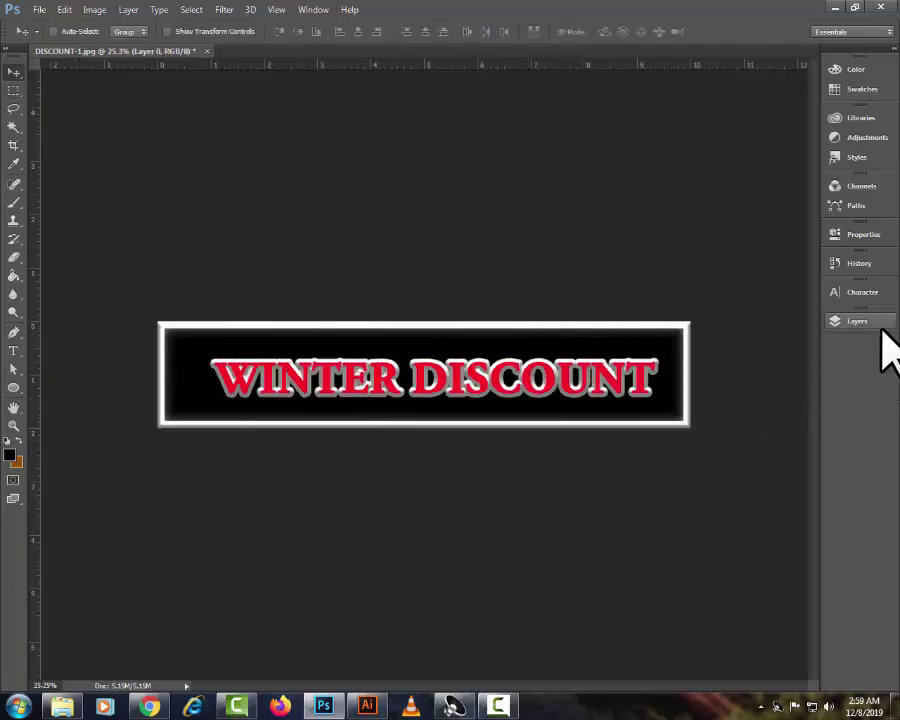
Lock Layer 0 and add a Hue/Saturation adjustment with Hue -154 to turn the lettering blue
click(878, 324)
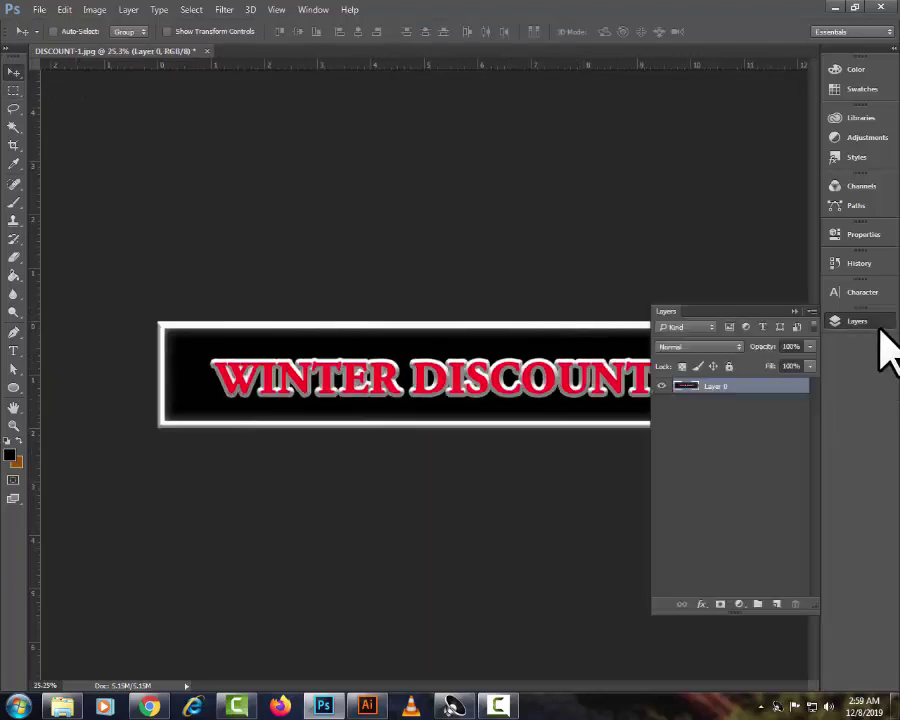
key(ctrl+slash)
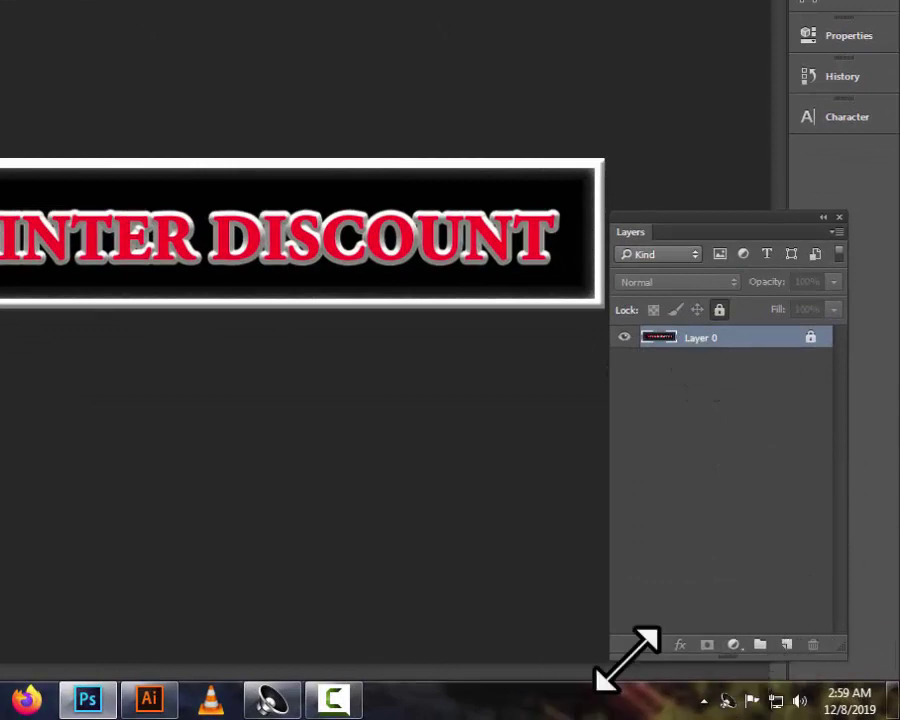
click(735, 644)
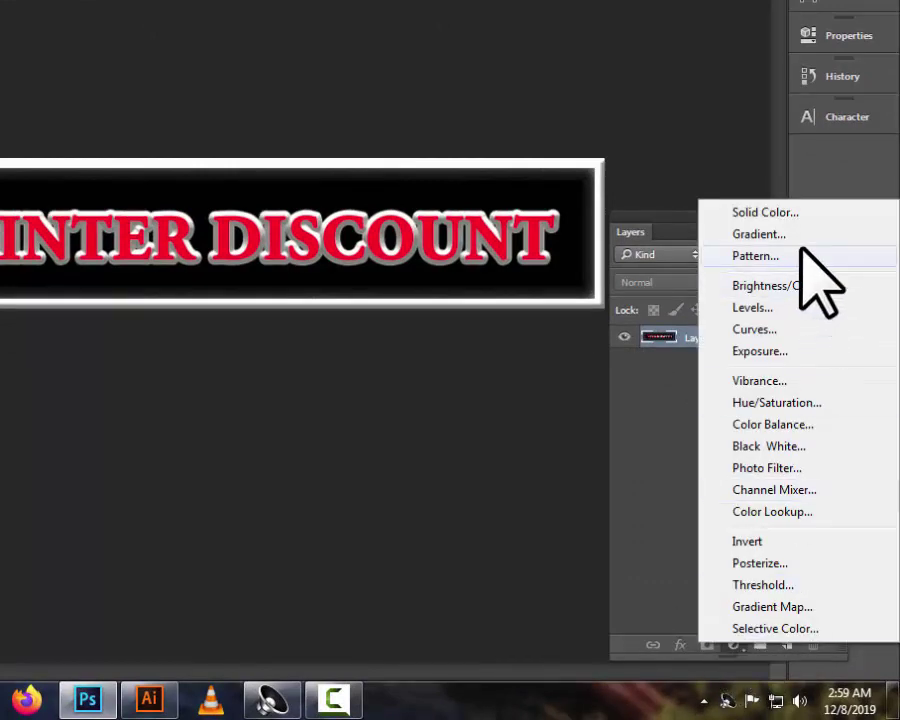
click(785, 402)
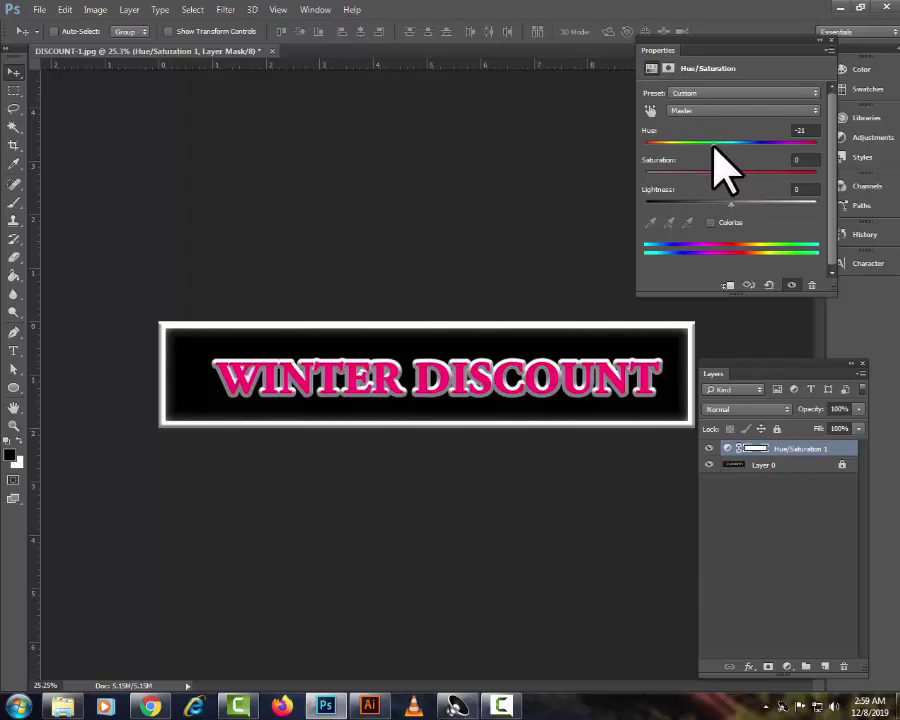
drag(704, 143, 656, 156)
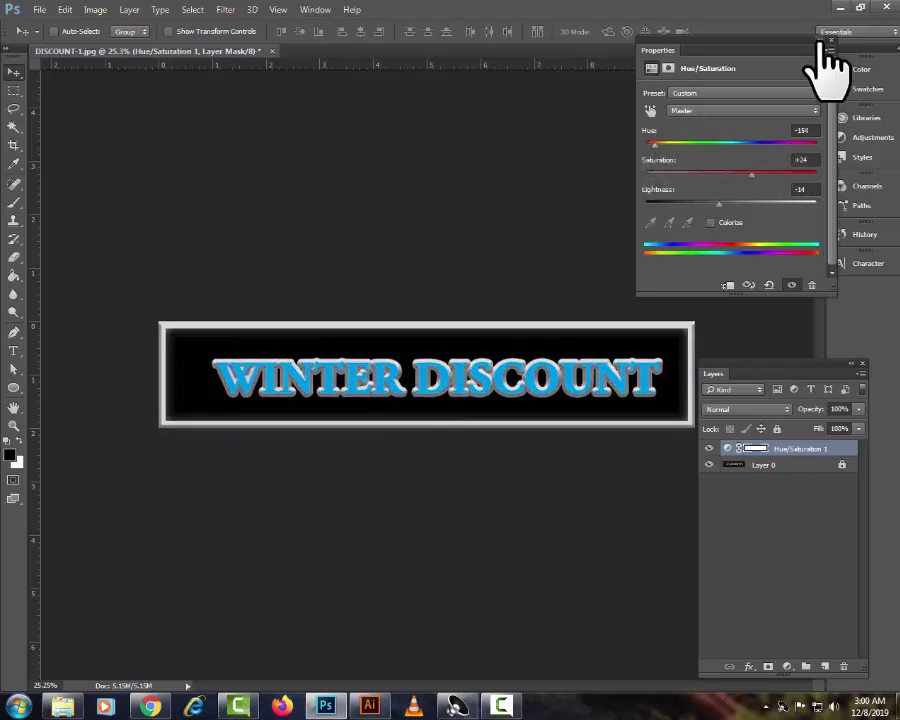
click(826, 44)
key(ctrl+0)
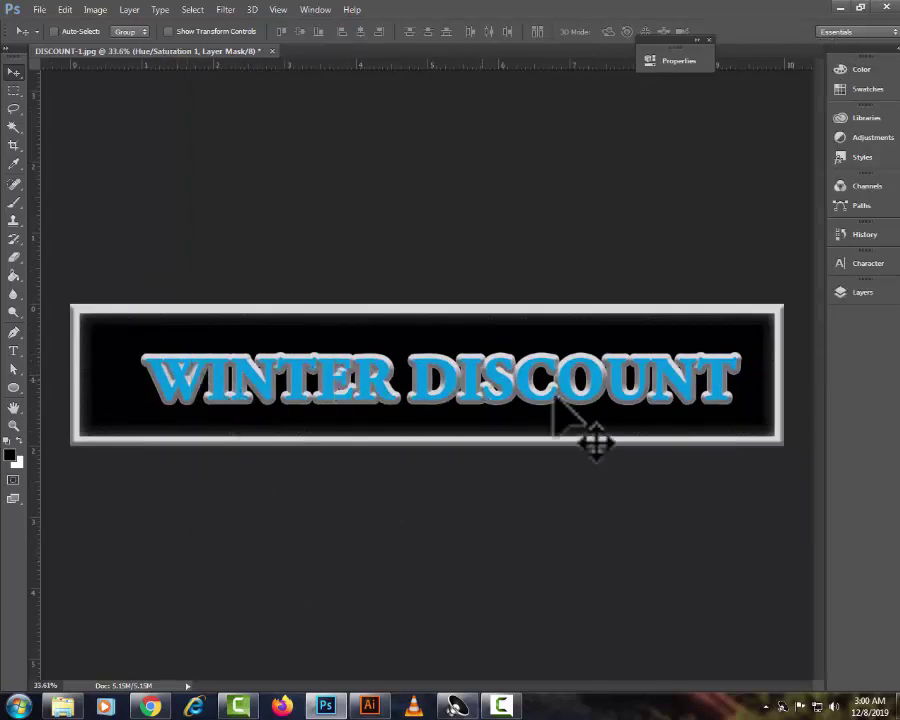
drag(673, 58, 850, 325)
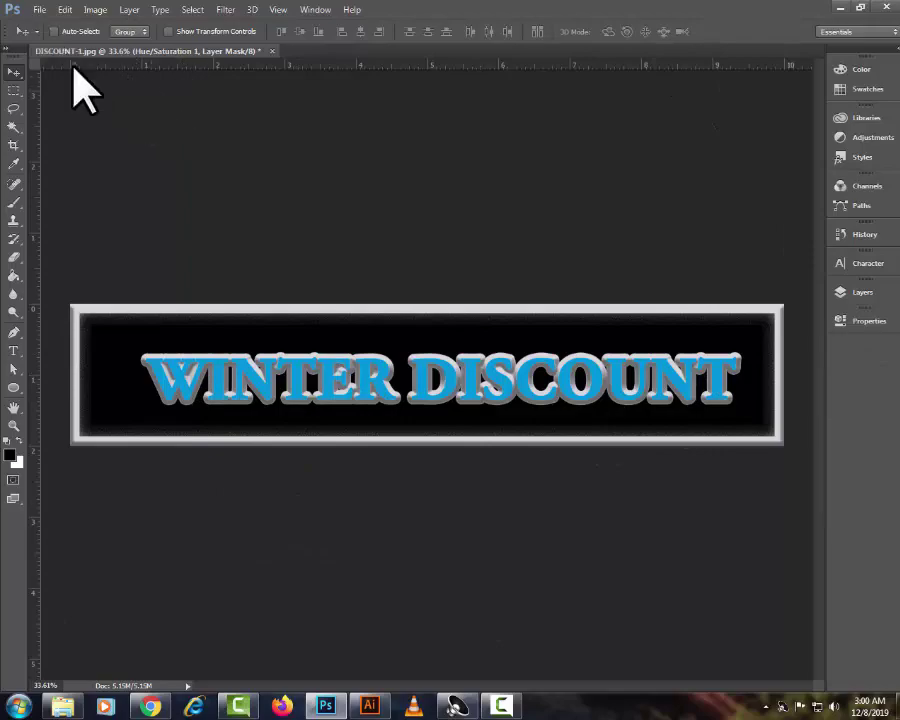
Save the recoloured banner as a JPEG over DISCOUNT-1.jpg with default quality settings
click(370, 707)
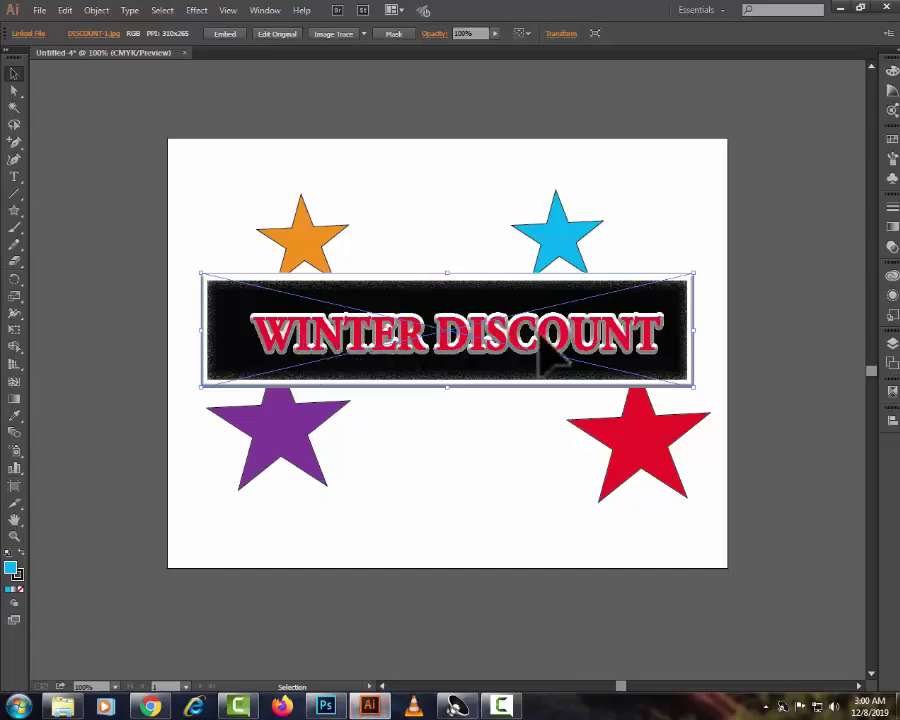
click(326, 707)
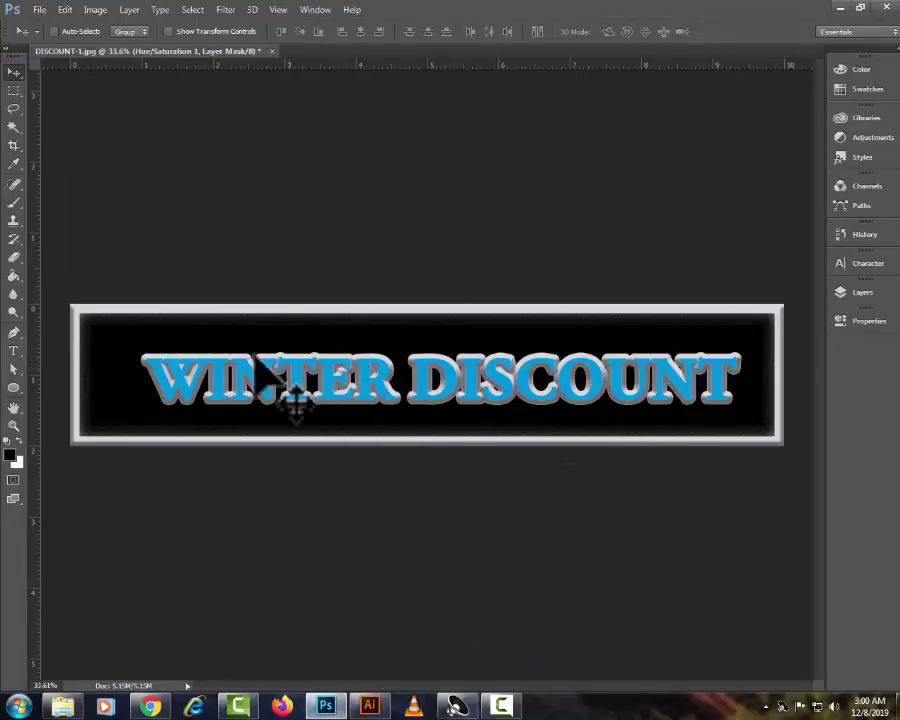
click(38, 10)
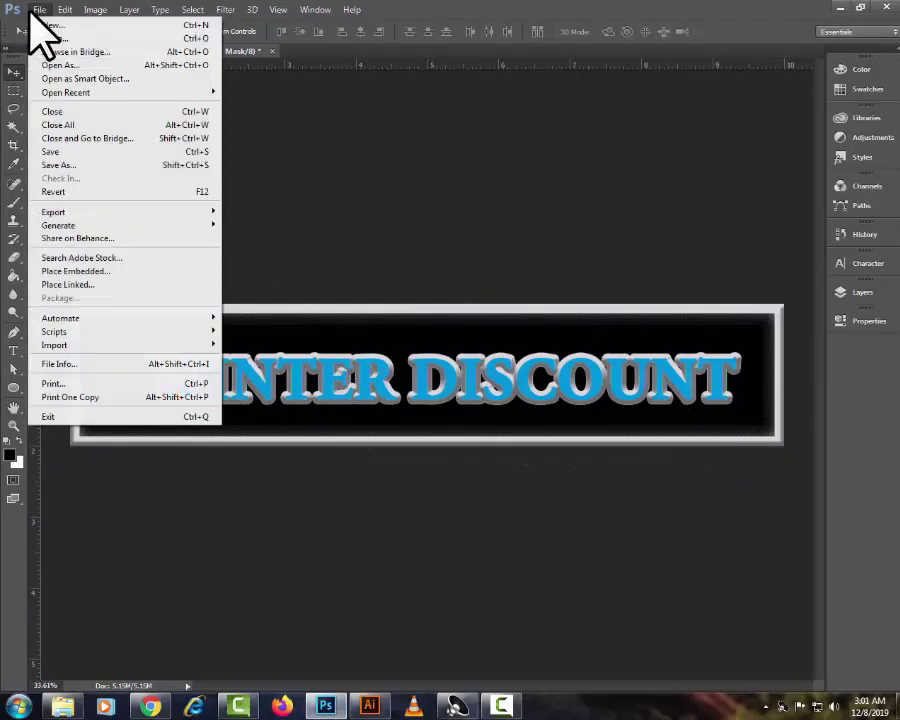
click(60, 165)
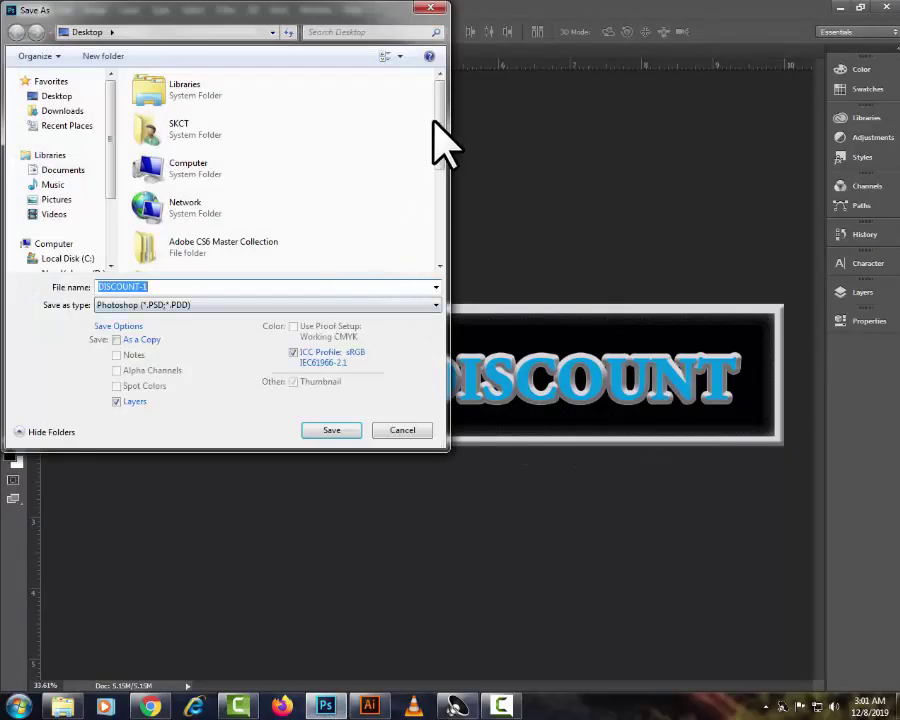
drag(440, 140, 445, 305)
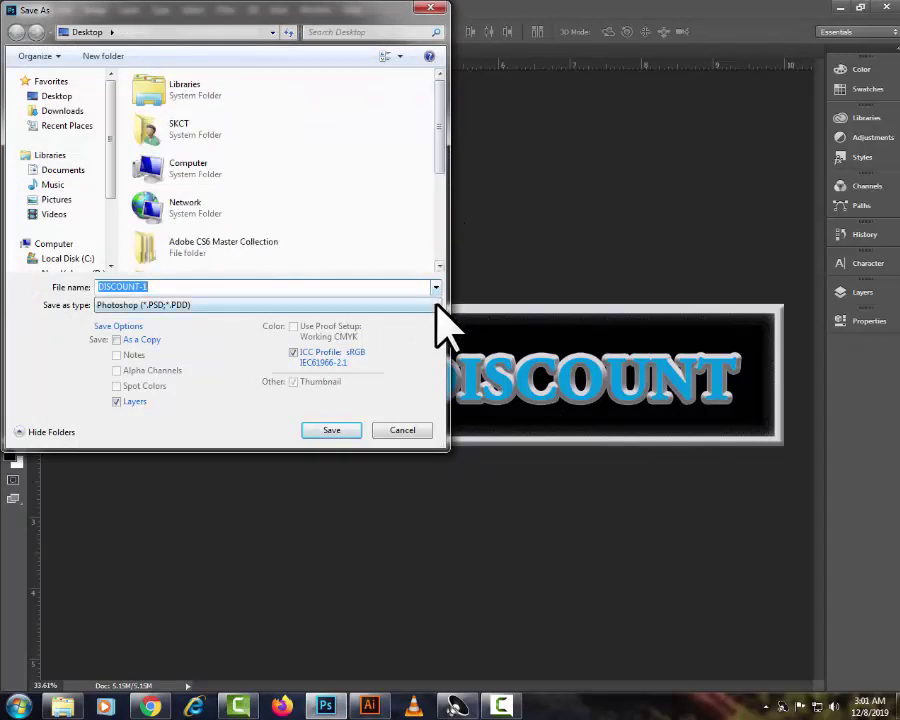
click(437, 305)
click(175, 228)
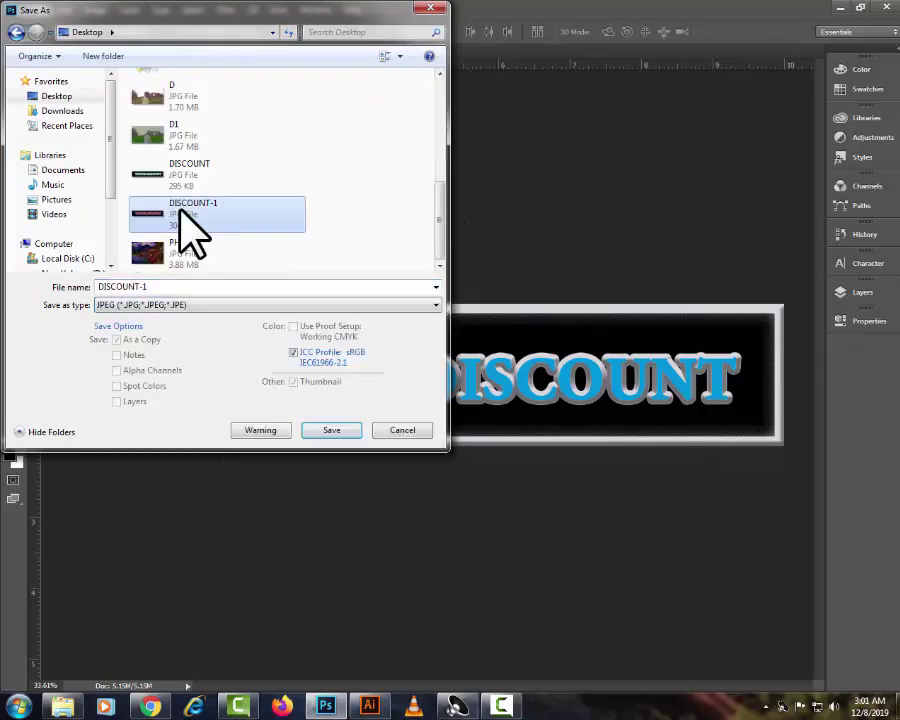
click(321, 420)
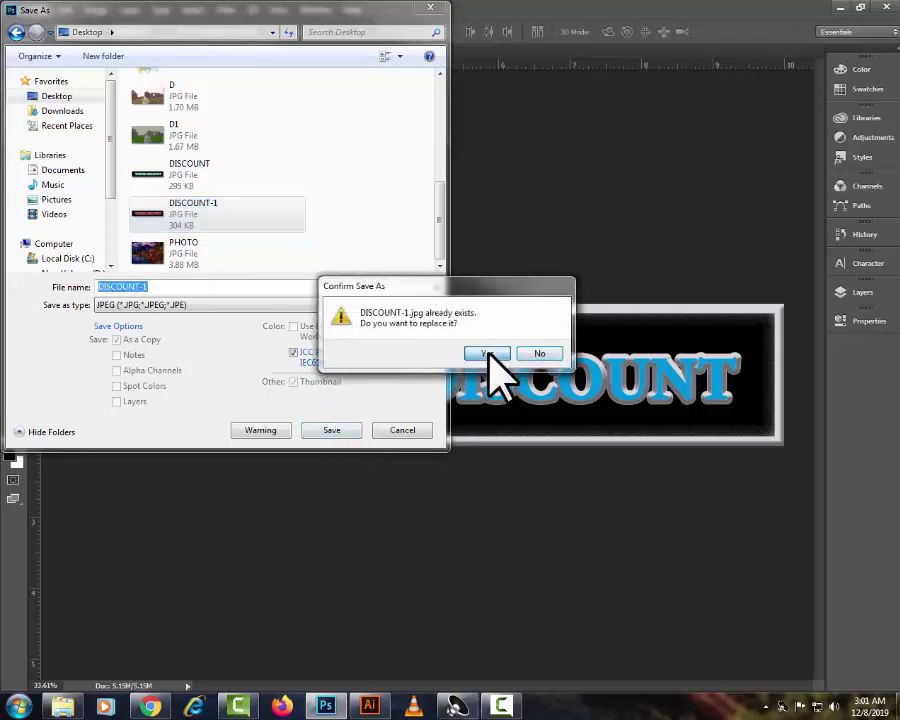
click(489, 354)
click(544, 190)
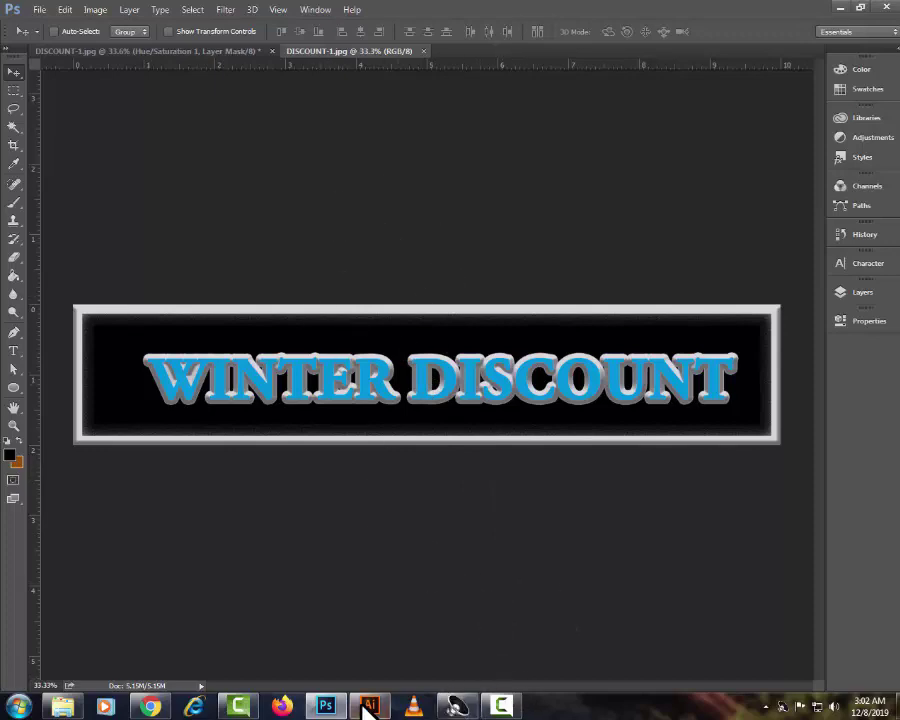
Back in Illustrator, accept the links update so WINTER DISCOUNT shows blue
click(370, 707)
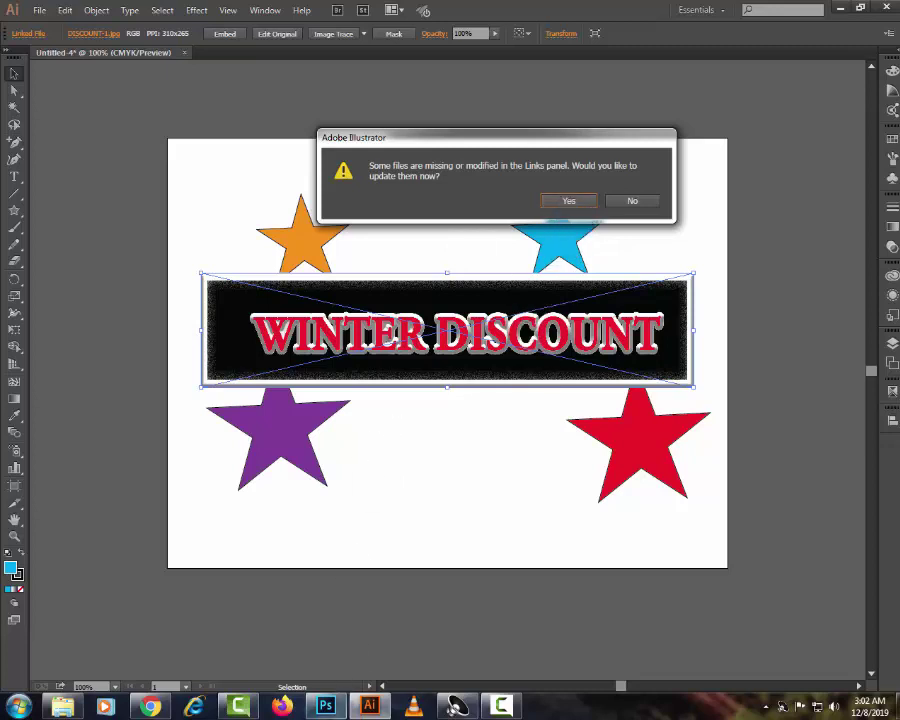
mouse_move(324, 703)
click(568, 201)
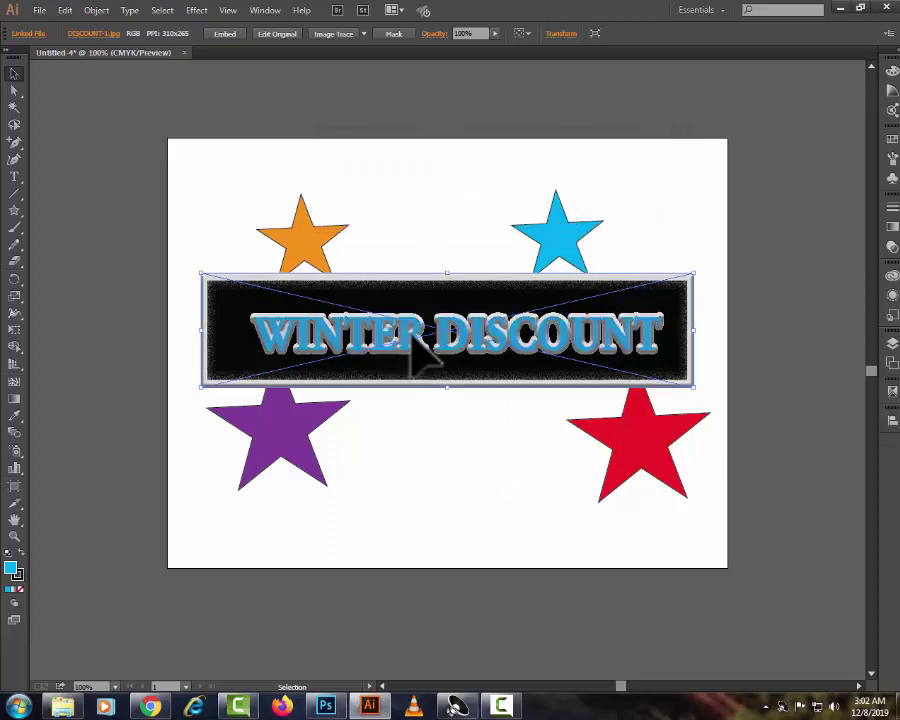
Nudge the blue banner slightly into place between the stars and deselect it
click(97, 117)
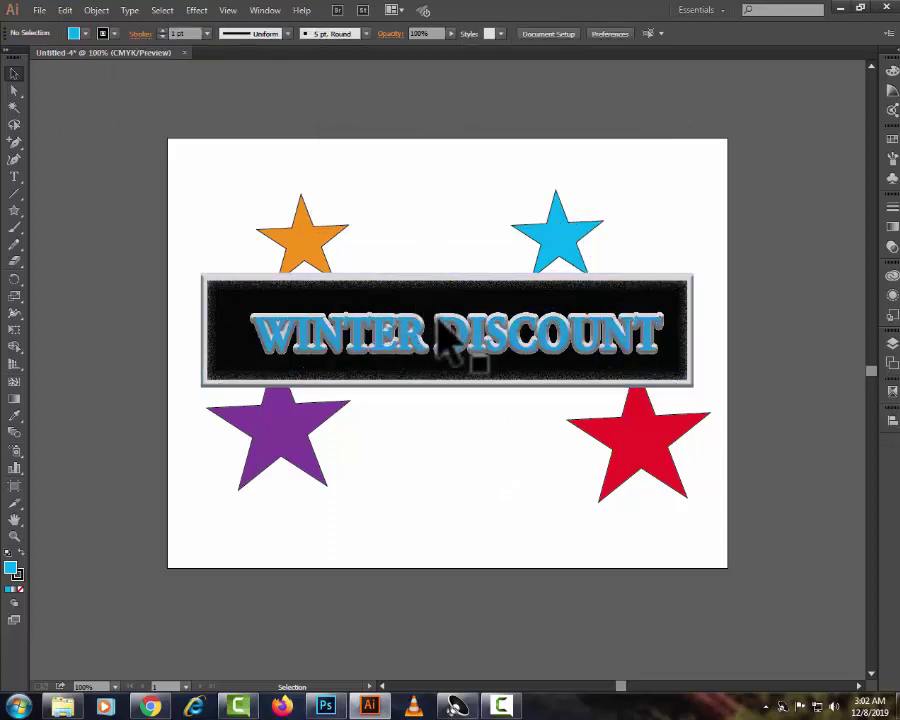
mouse_move(442, 345)
mouse_down()
mouse_move(438, 362)
mouse_move(437, 340)
mouse_up()
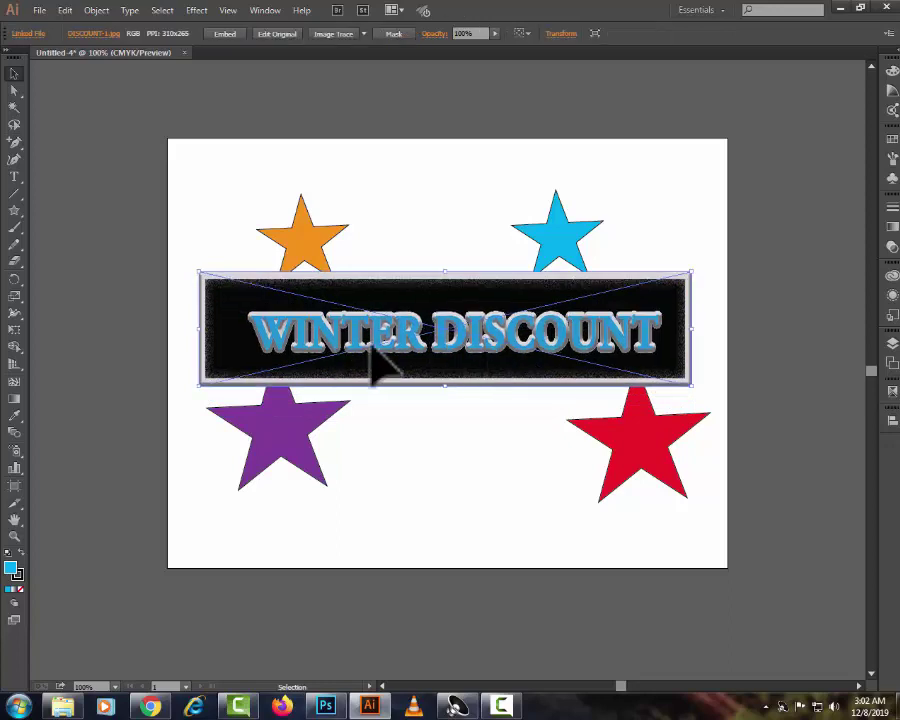
click(830, 415)
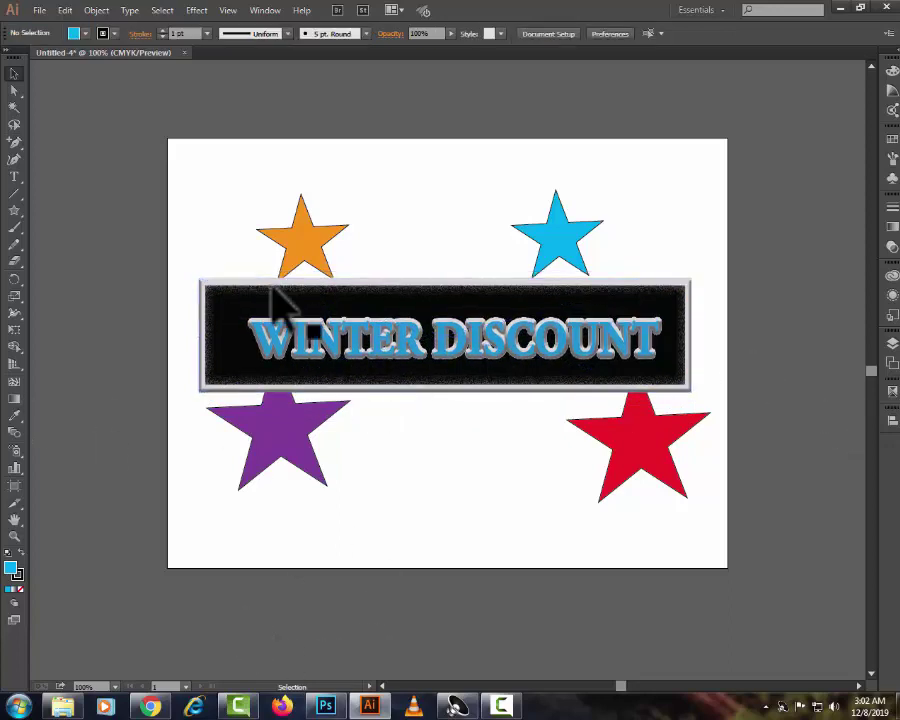
Place DISCOUNT.psd unlinked on the artboard between the four stars
key(alt+Tab)
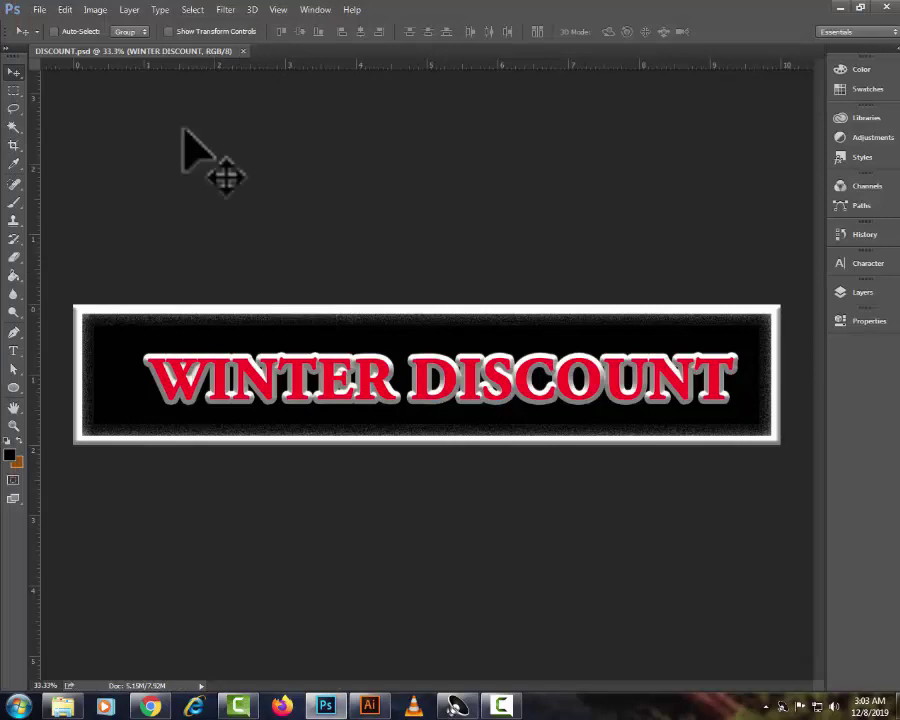
click(370, 704)
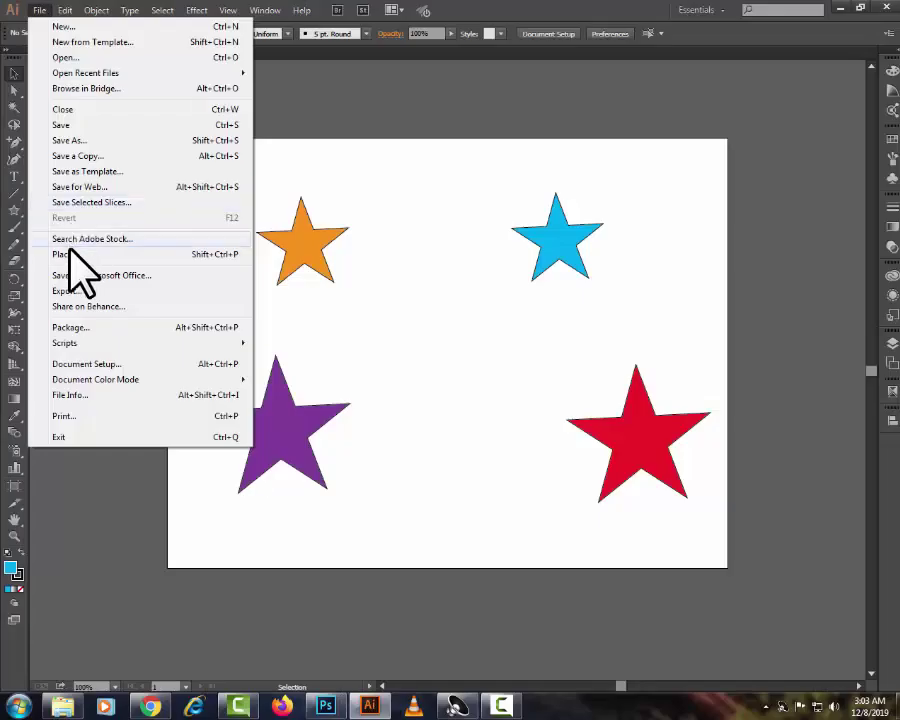
click(69, 254)
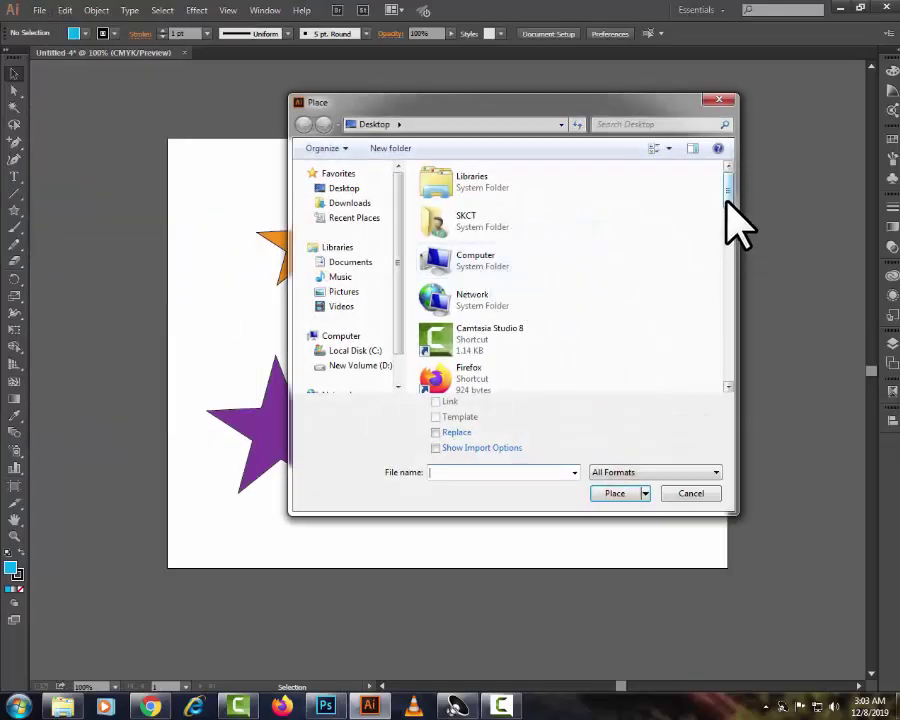
scroll(474, 257, down, 5)
click(472, 265)
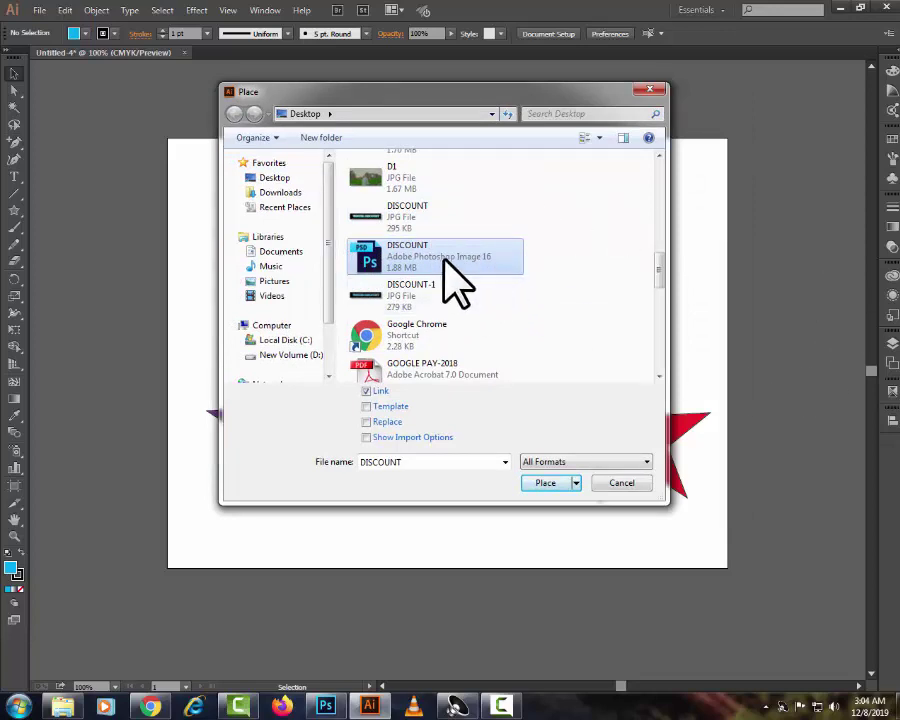
click(370, 391)
click(530, 483)
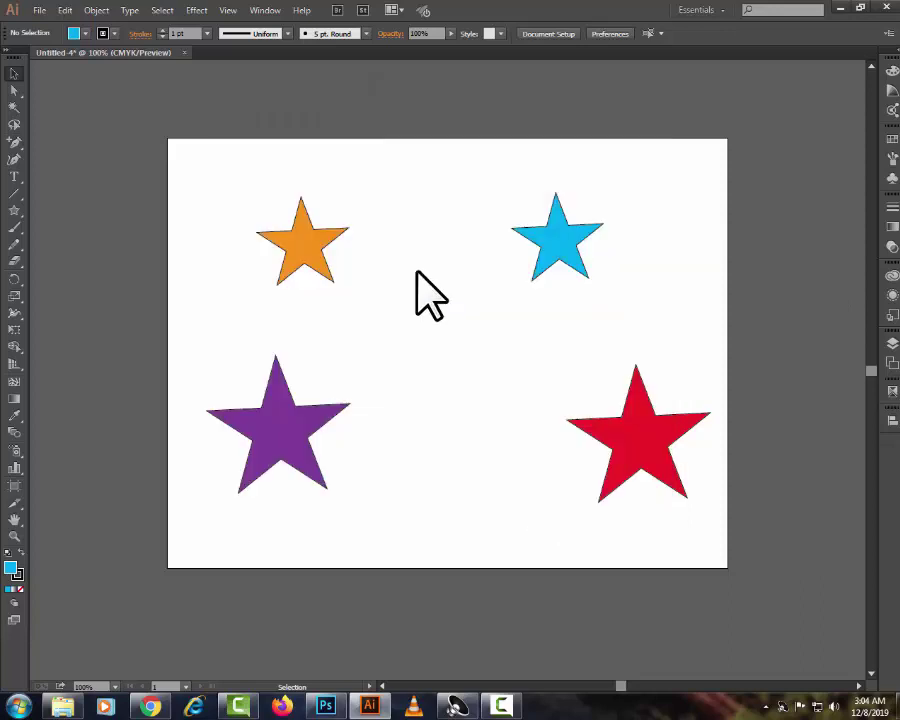
click(660, 442)
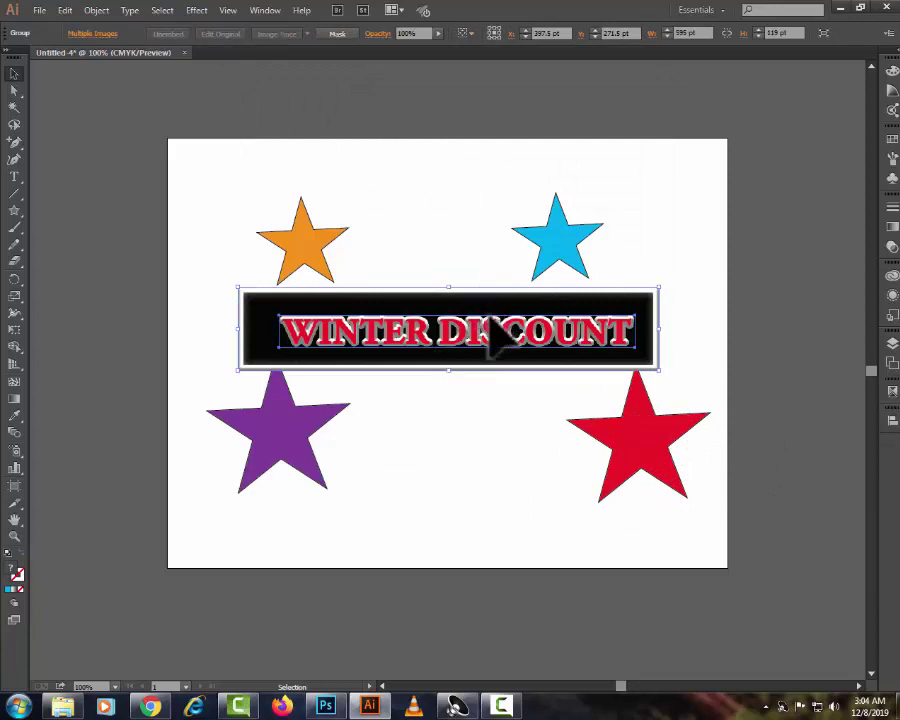
Delete the unlinked banner and place DISCOUNT.psd as a link stretched across the artboard middle
key(Delete)
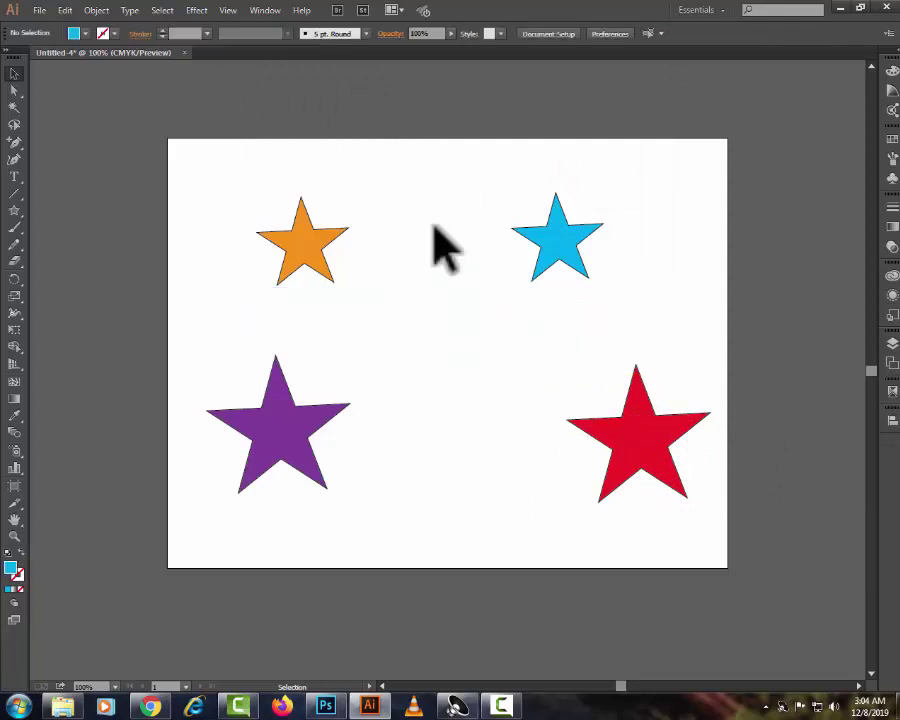
click(40, 12)
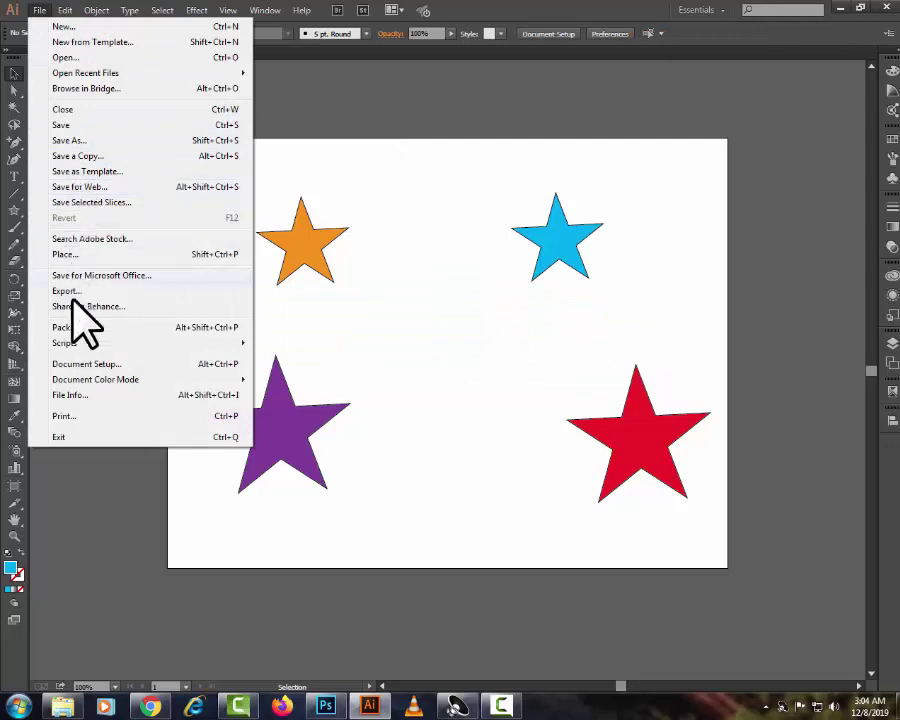
click(67, 257)
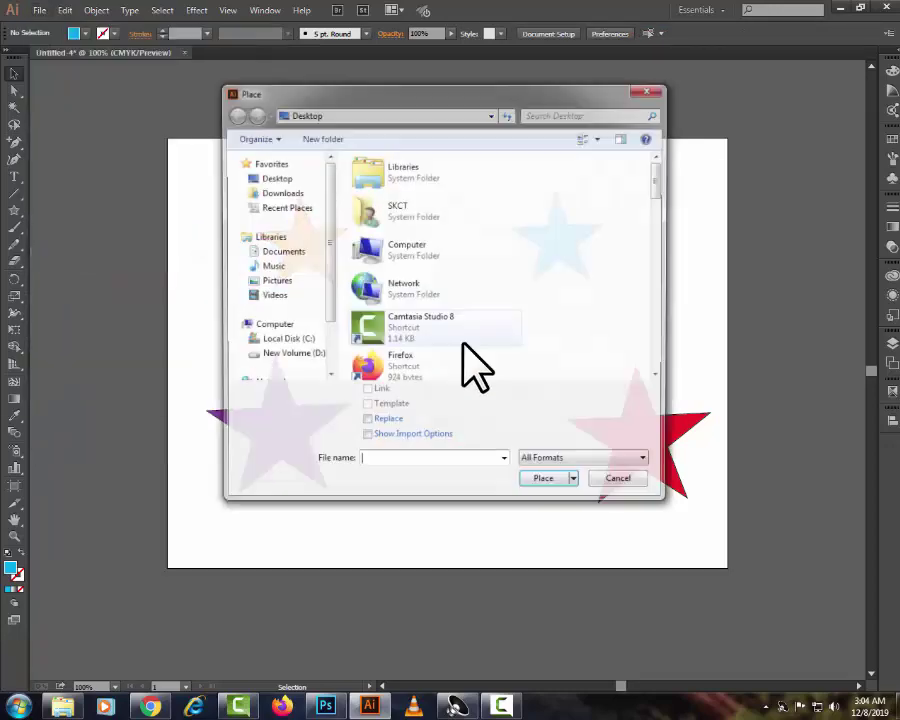
scroll(660, 240, down, 10)
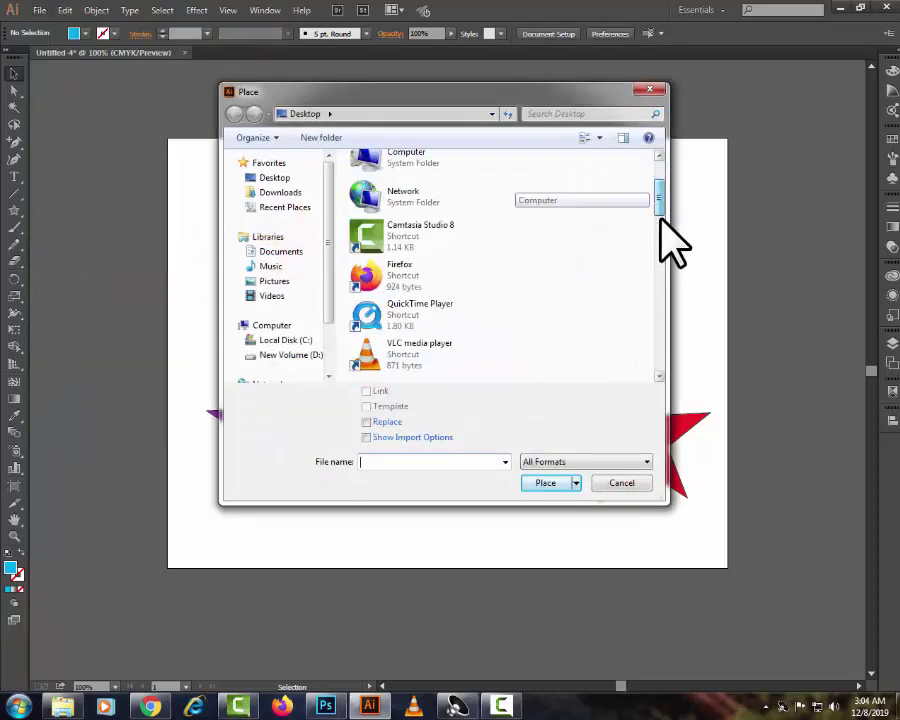
scroll(665, 295, down, 5)
click(440, 252)
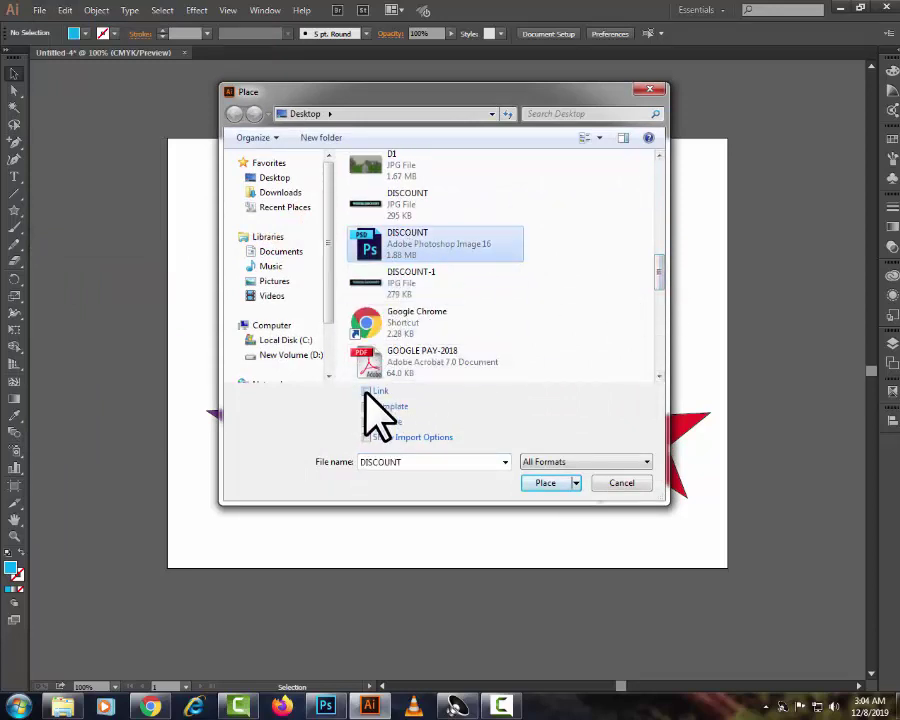
click(545, 483)
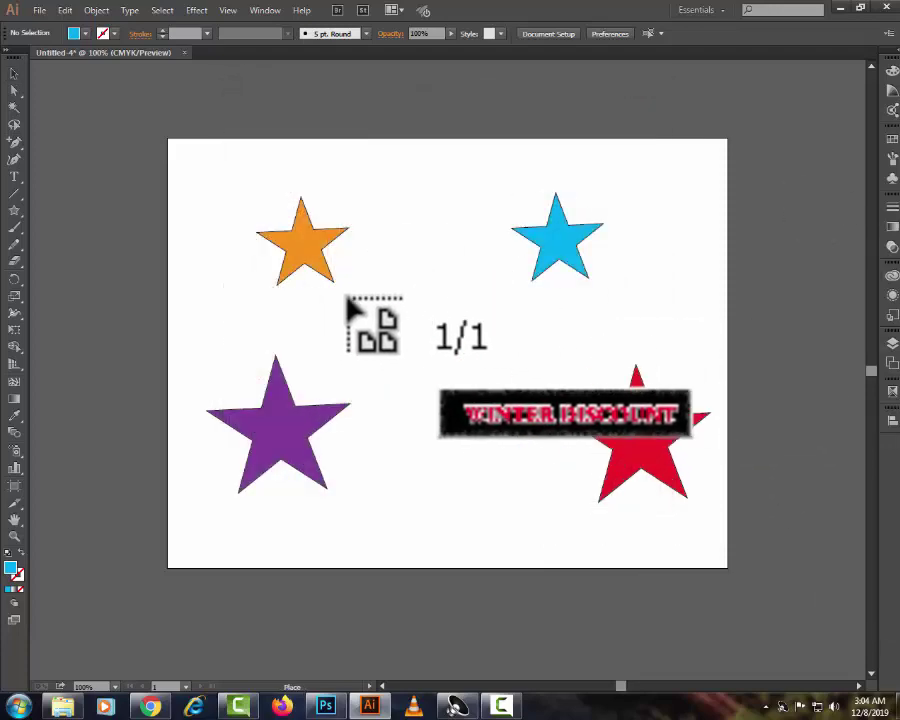
drag(213, 282, 695, 488)
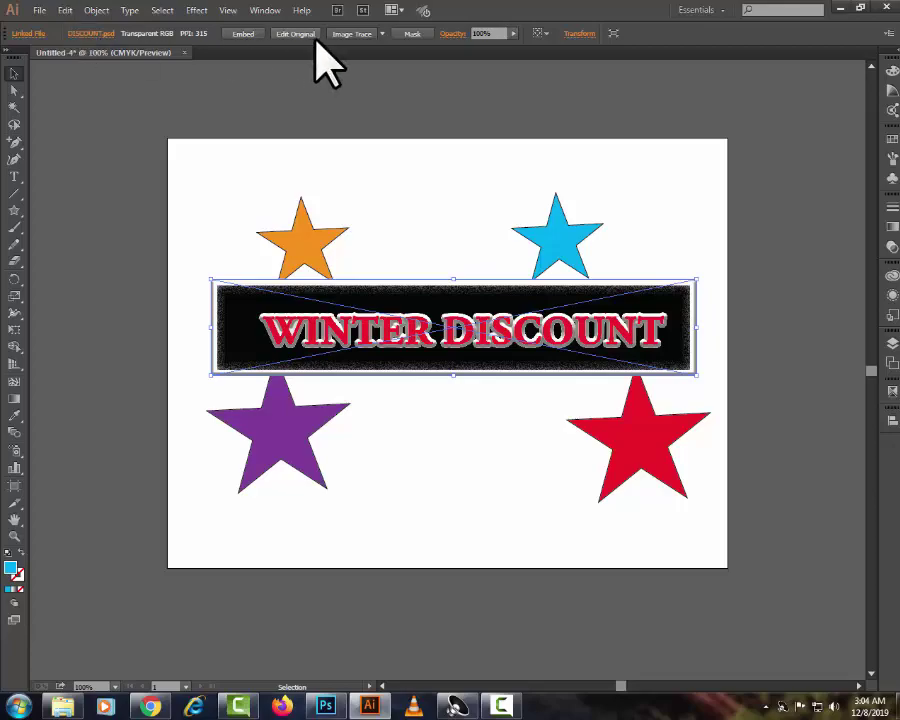
click(63, 12)
Open the banner's original in Photoshop, select Layer 1 and set a green foreground colour
click(86, 281)
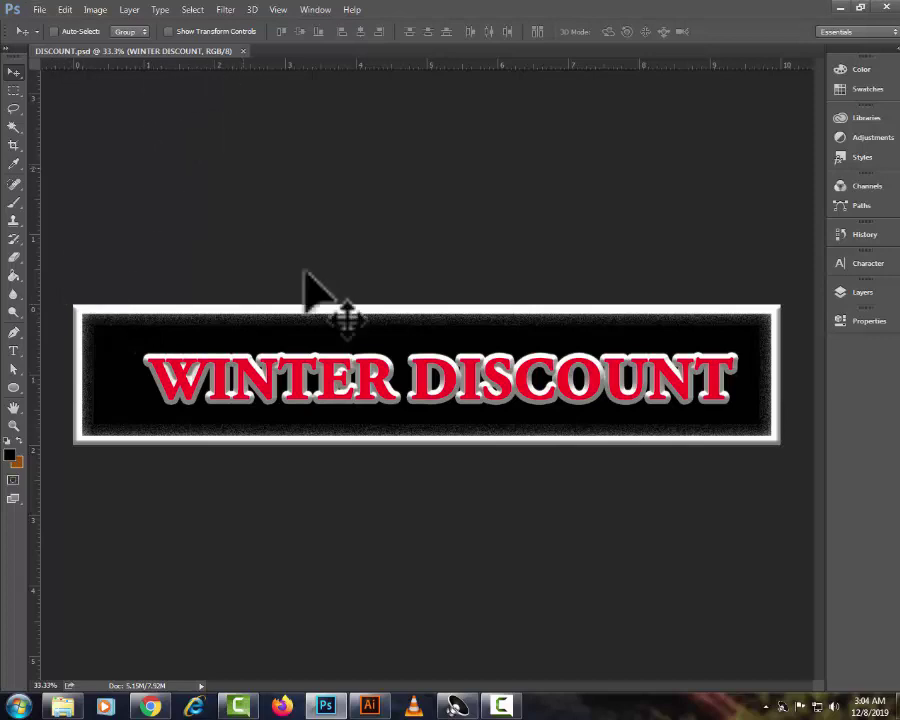
click(861, 294)
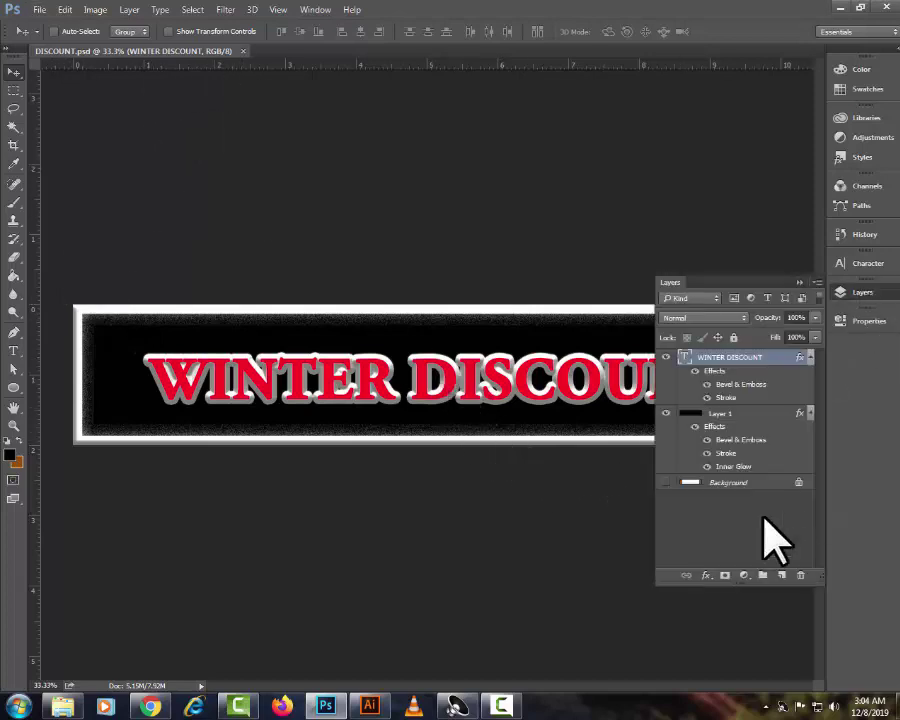
click(760, 413)
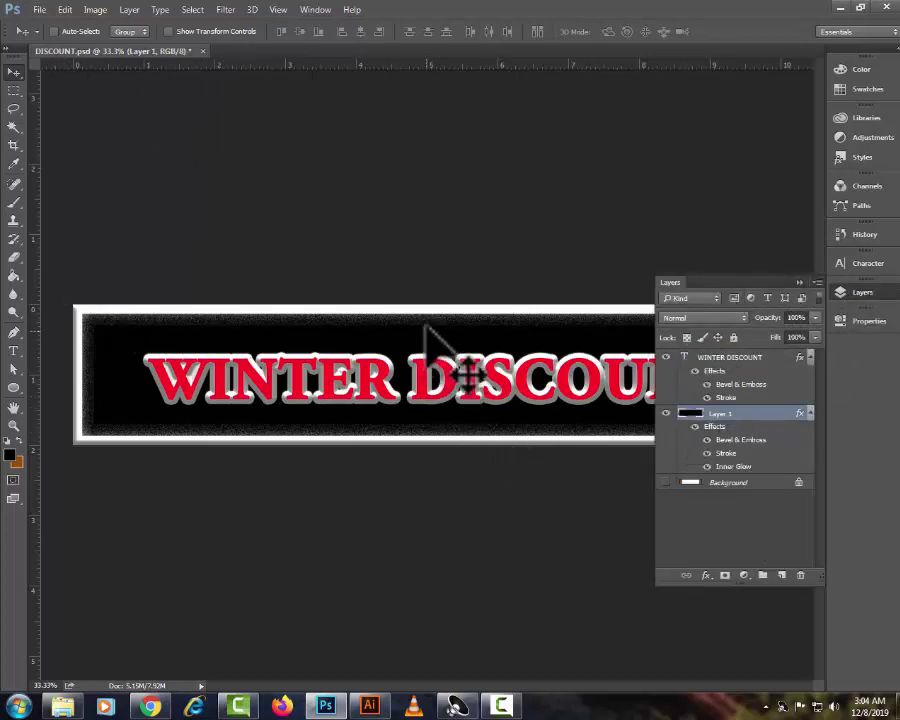
click(11, 455)
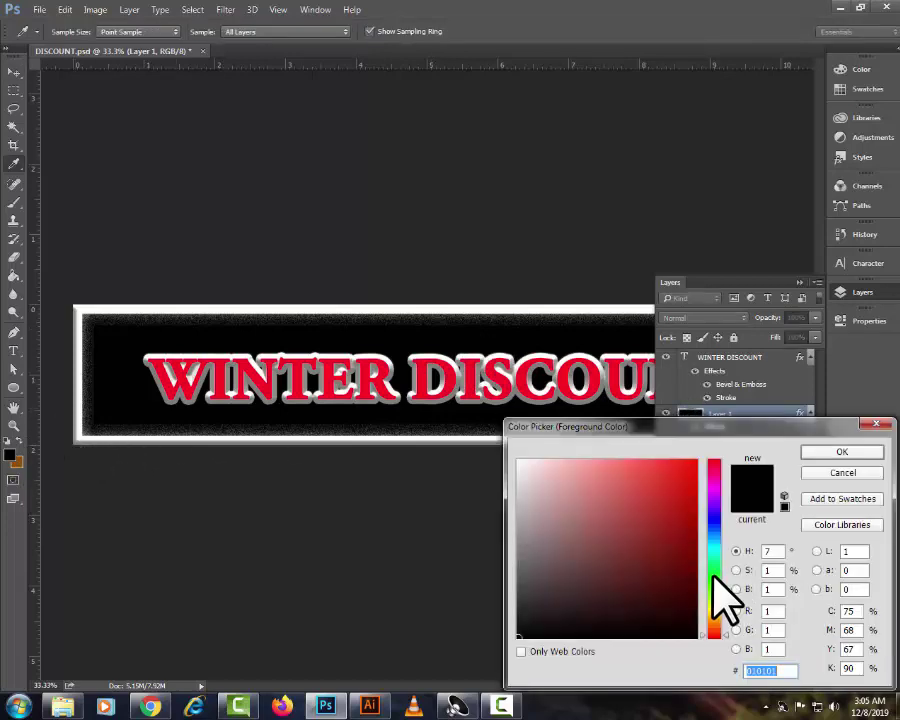
click(713, 575)
click(664, 462)
key(Return)
Fill Layer 1's black banner background with green using the Paint Bucket
click(14, 275)
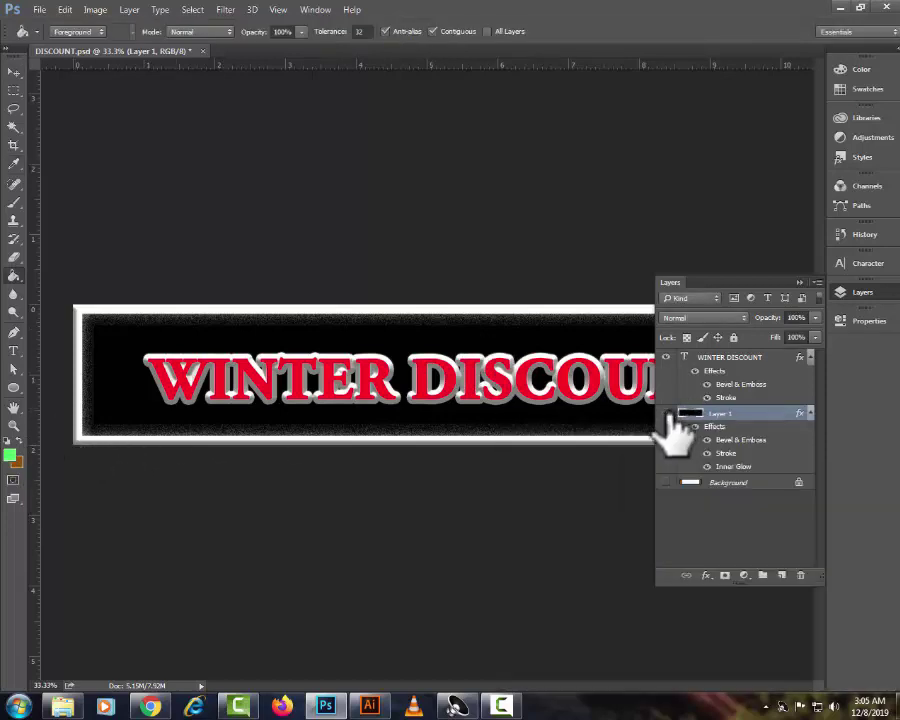
click(666, 413)
click(666, 413)
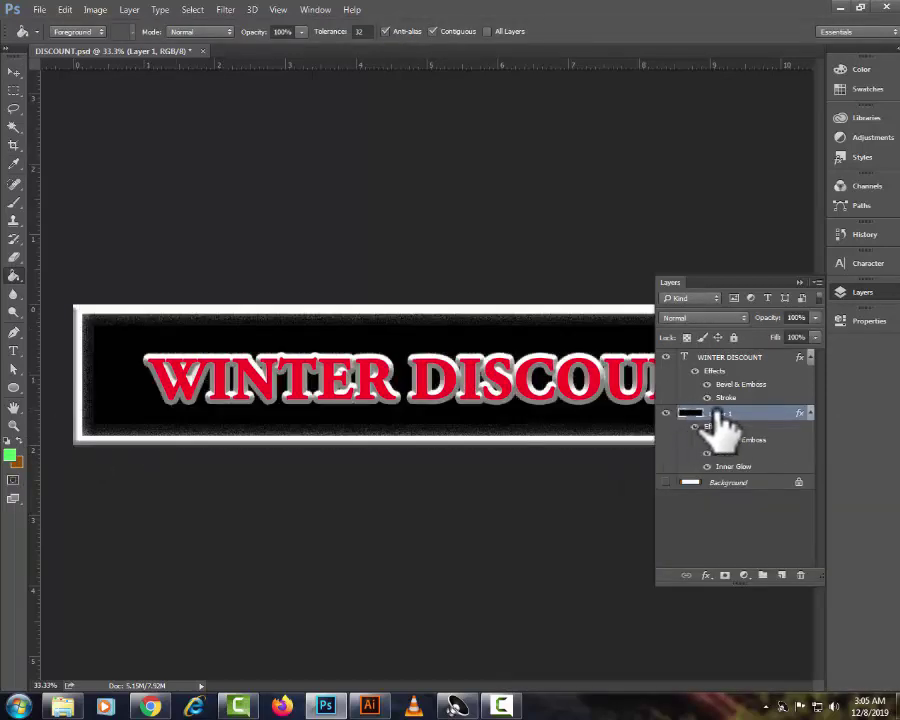
click(436, 338)
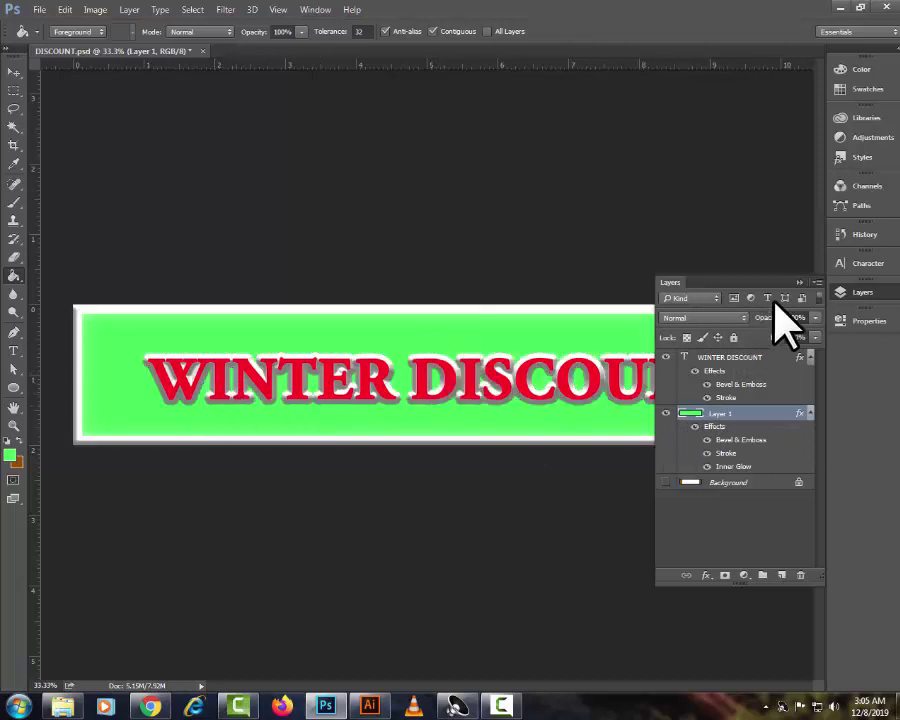
click(803, 283)
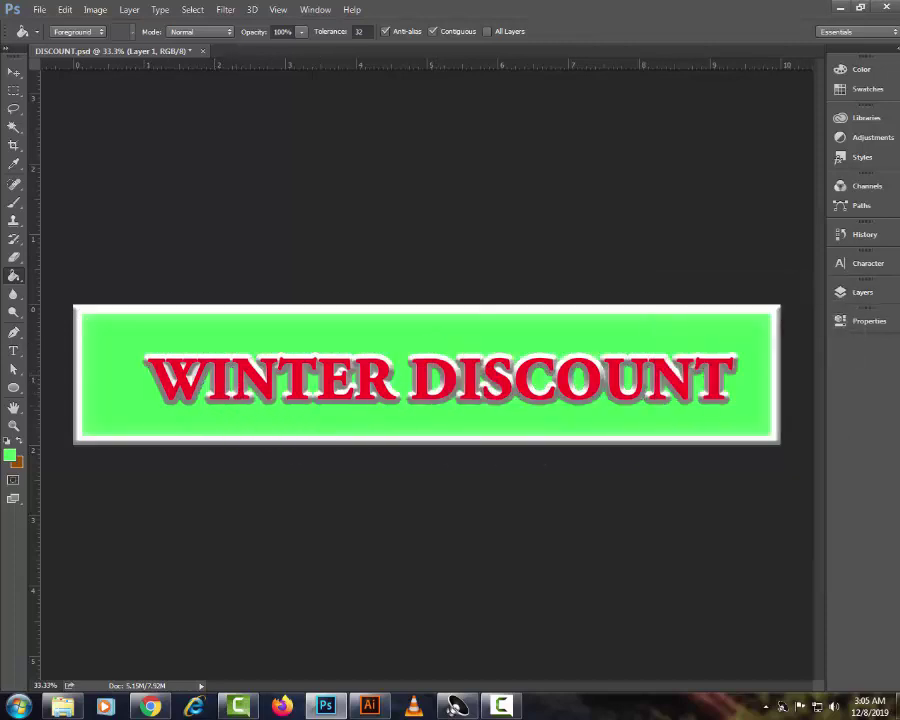
Save the green-background changes to DISCOUNT.psd
click(39, 9)
click(55, 151)
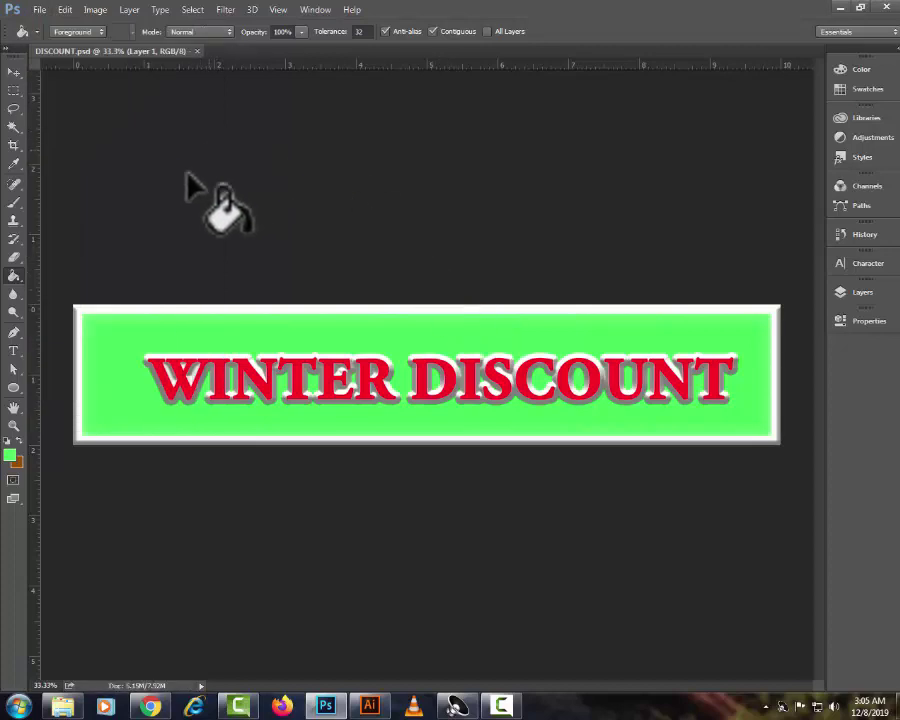
click(39, 9)
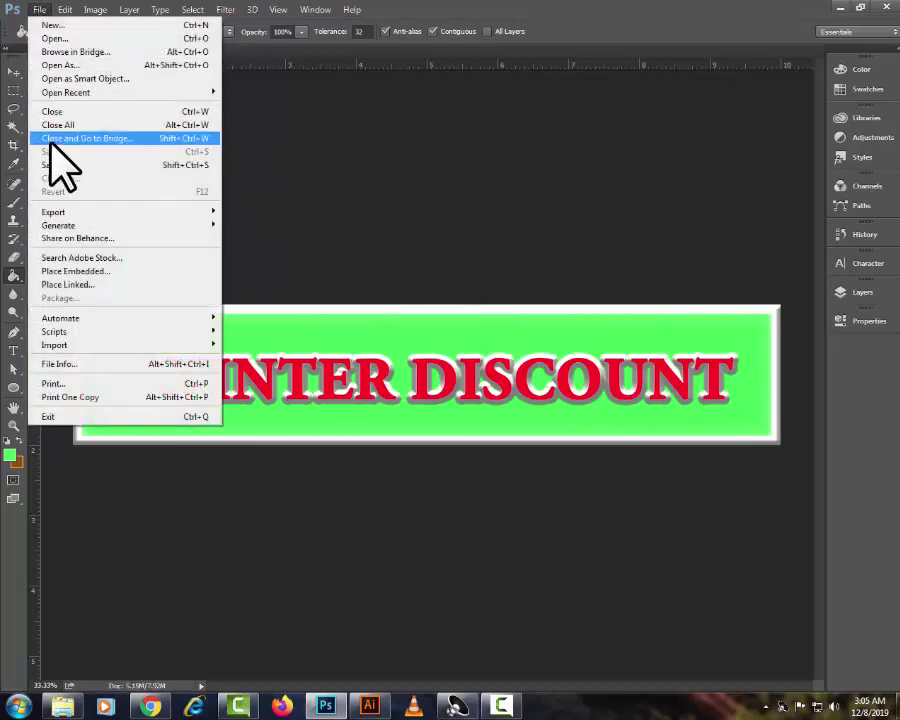
click(343, 88)
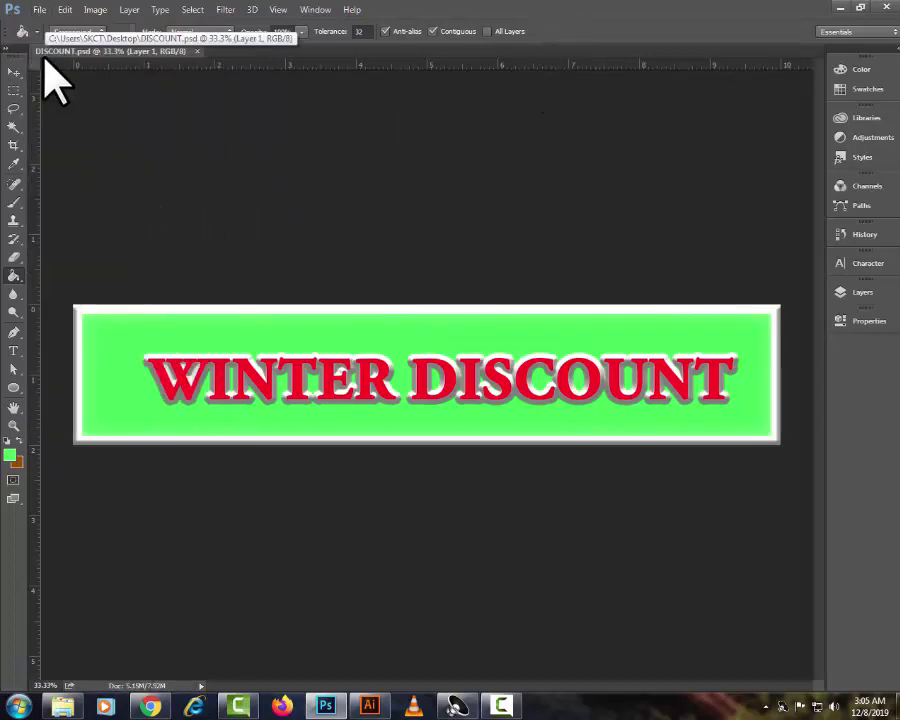
In Illustrator, accept the modified-links update so the banner shows green
click(370, 706)
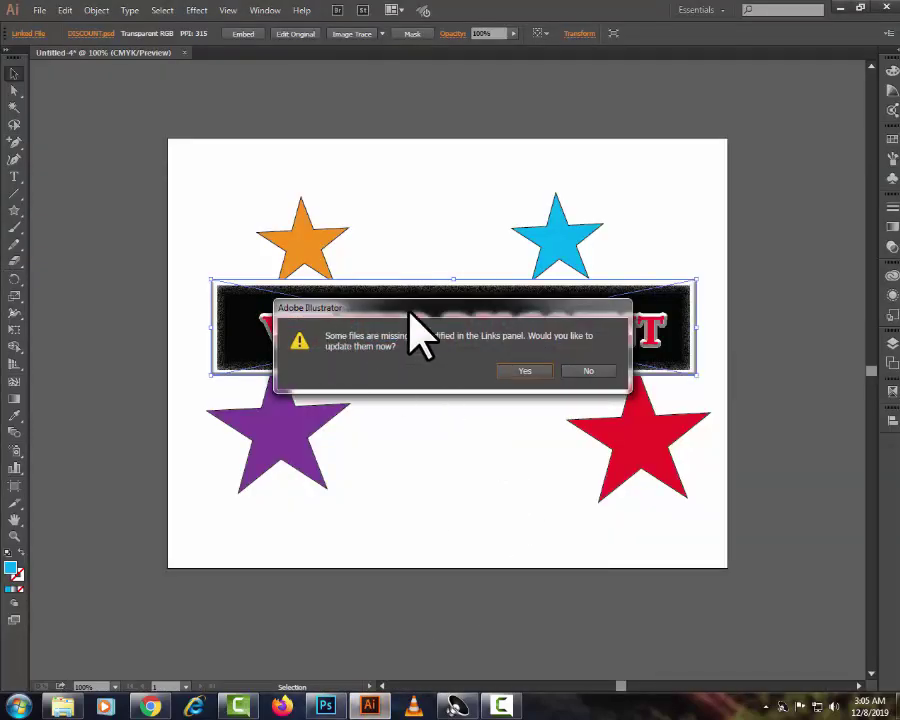
drag(408, 314, 470, 156)
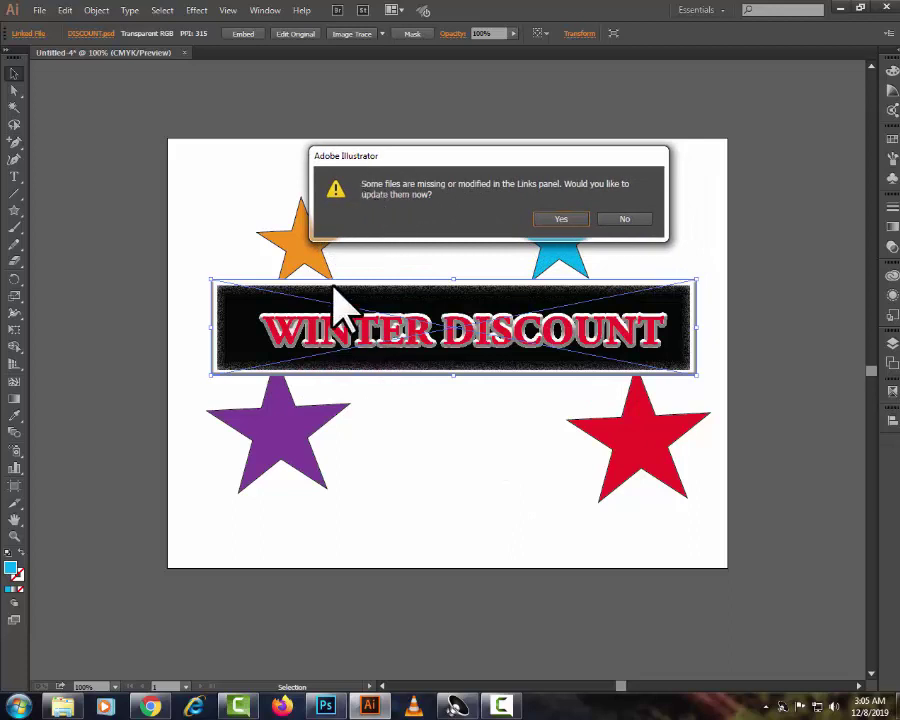
click(560, 220)
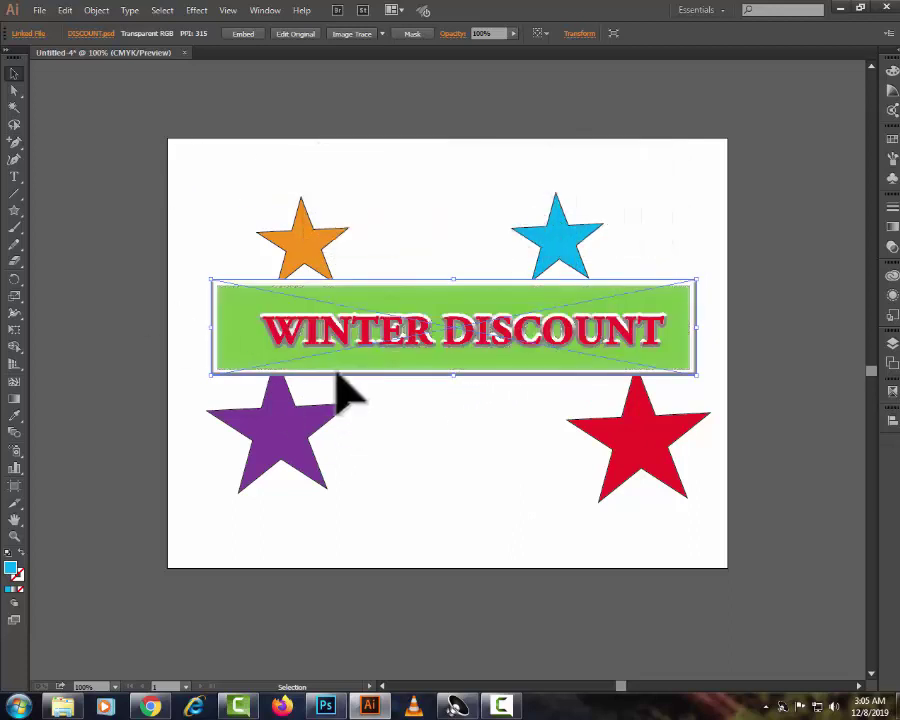
Nudge the green banner slightly down and left, then deselect it
drag(447, 359, 443, 372)
click(66, 12)
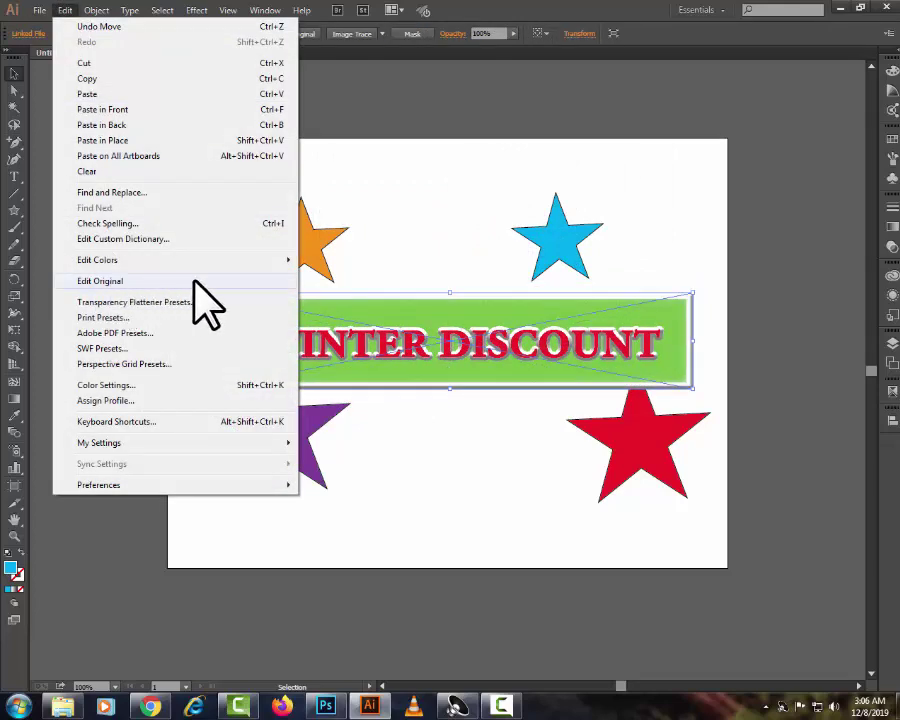
click(555, 130)
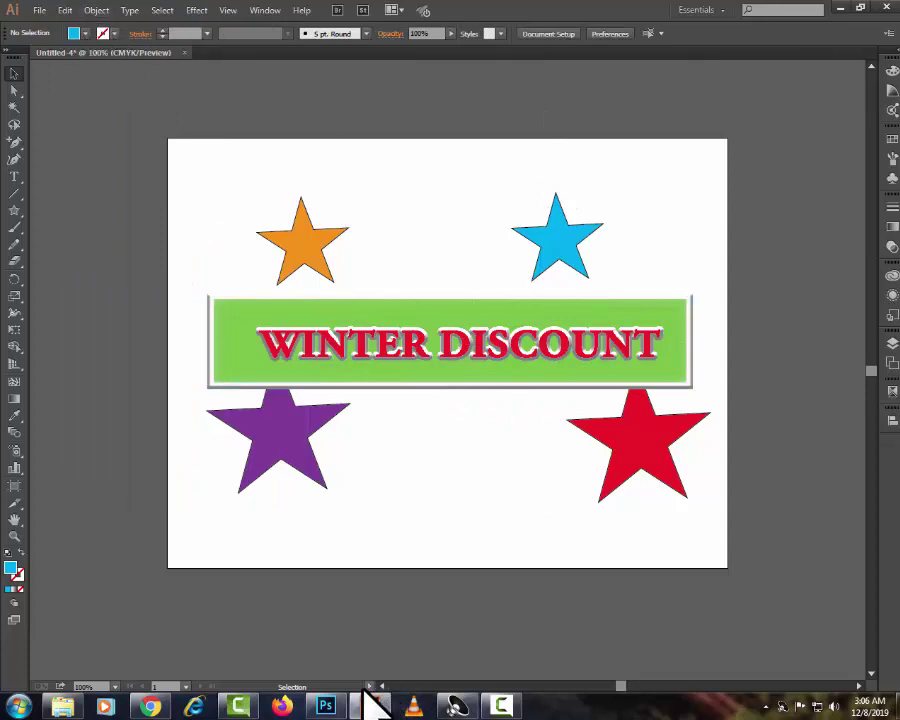
Revert the banner background to black and start a Save As in Photoshop PDF format
click(325, 706)
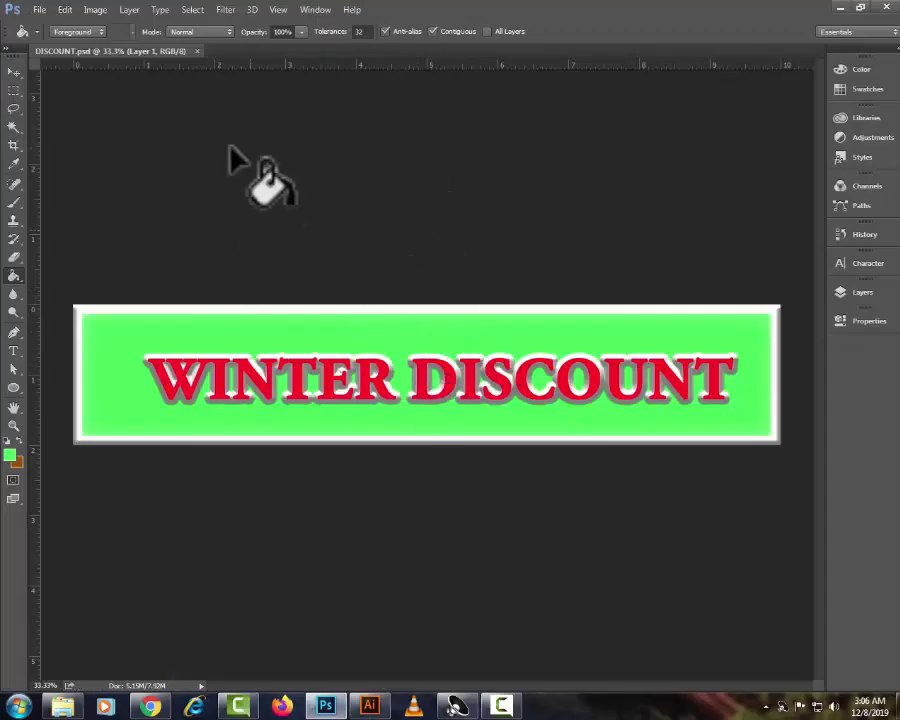
key(ctrl+z)
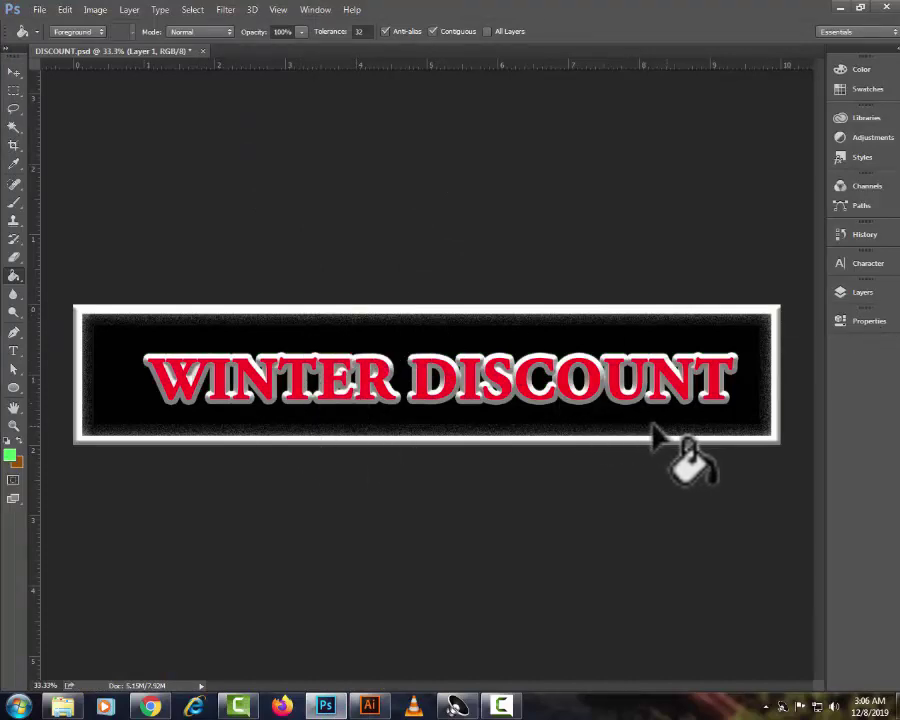
click(36, 9)
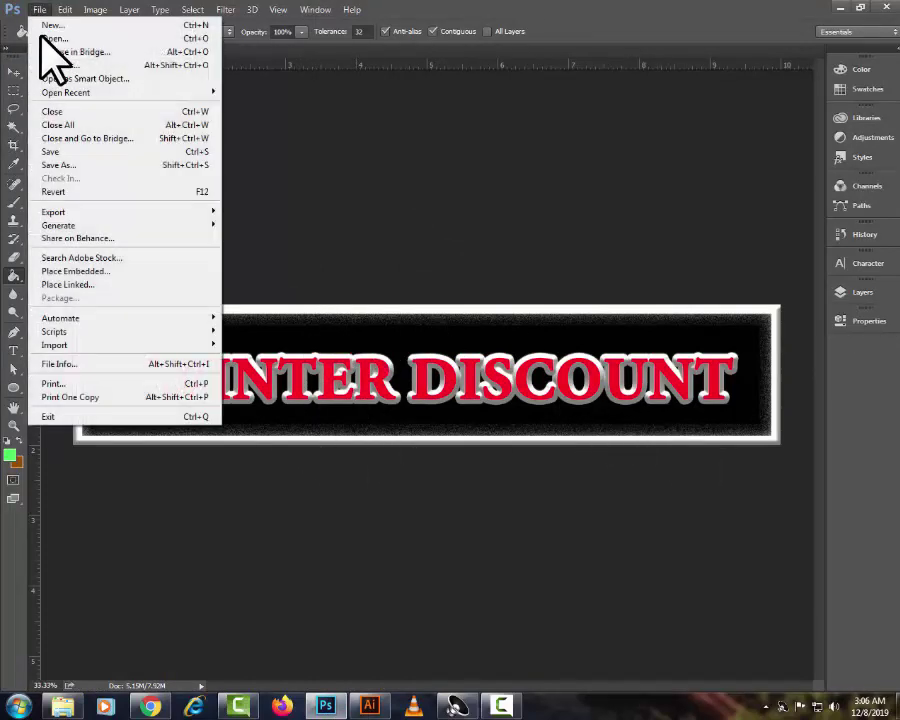
click(63, 166)
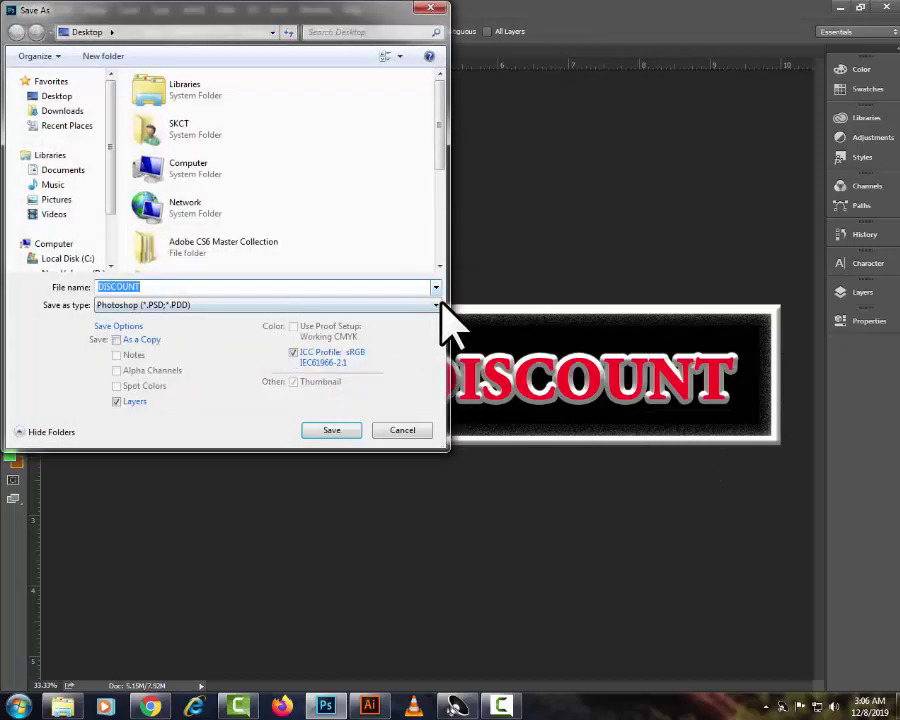
click(437, 305)
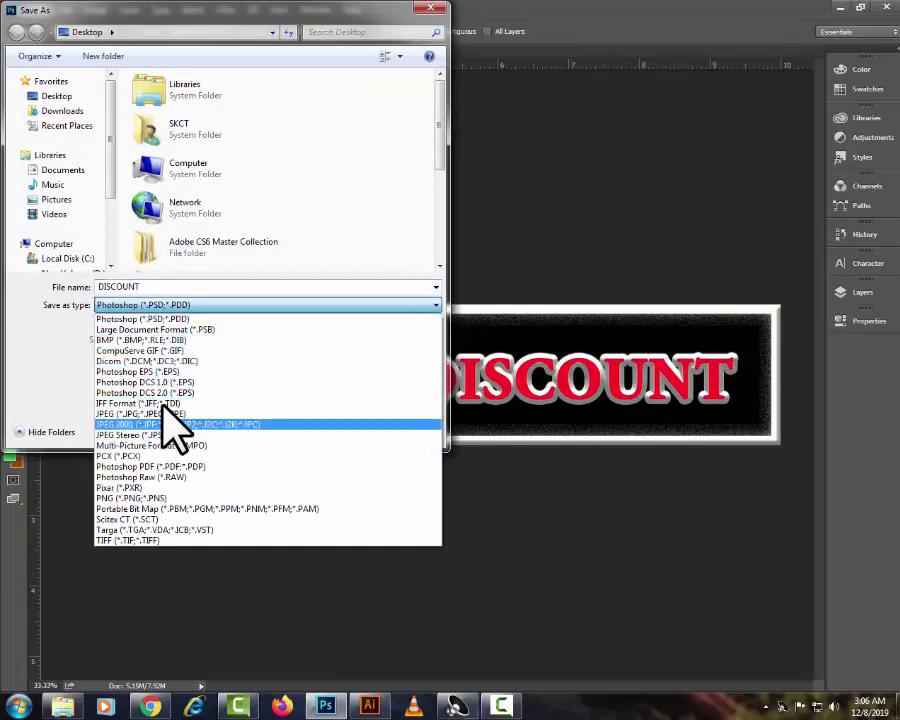
click(150, 466)
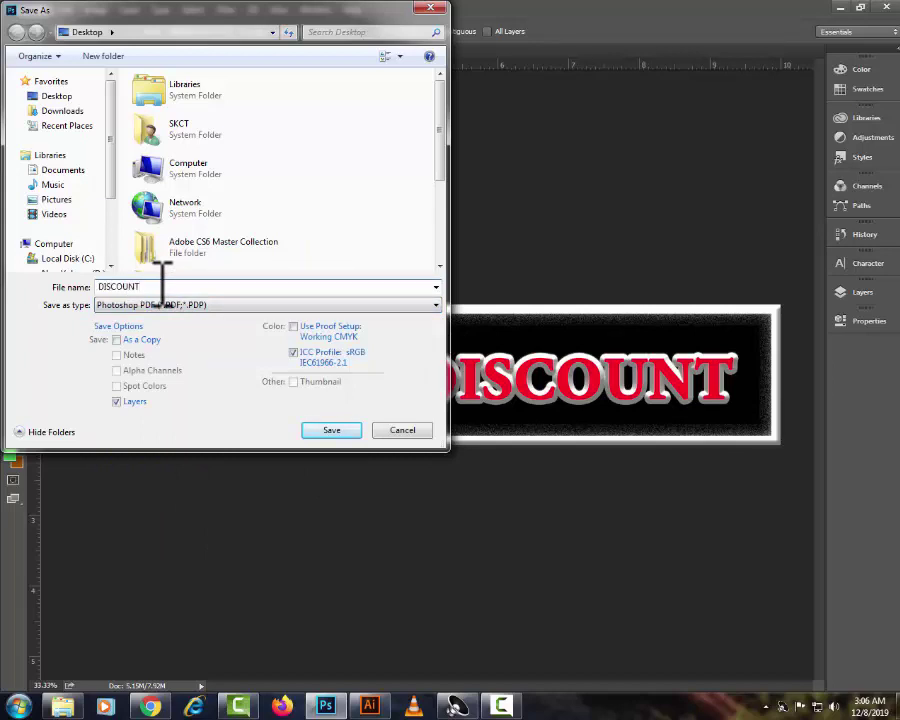
Save it to the Desktop as DISCOUNT-2 PDF, preserving Photoshop editing capabilities
text(-2)
click(55, 96)
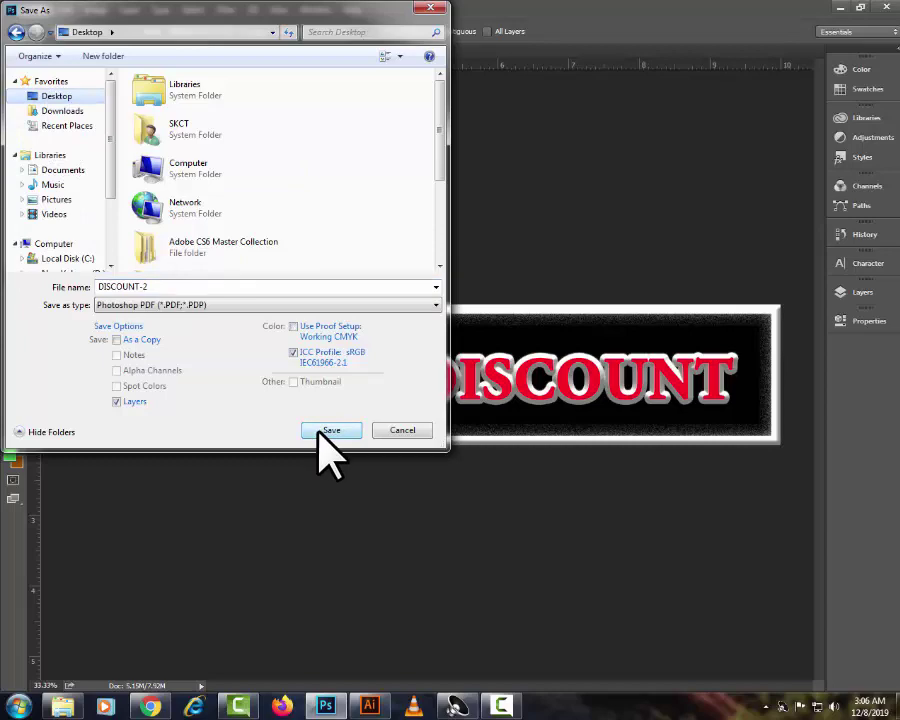
click(321, 431)
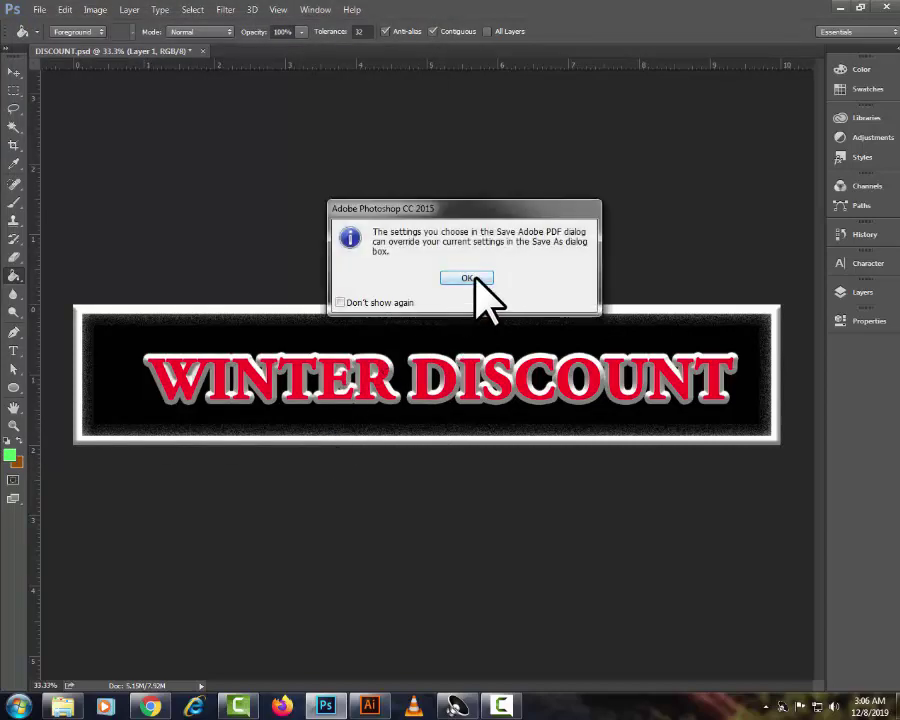
click(476, 279)
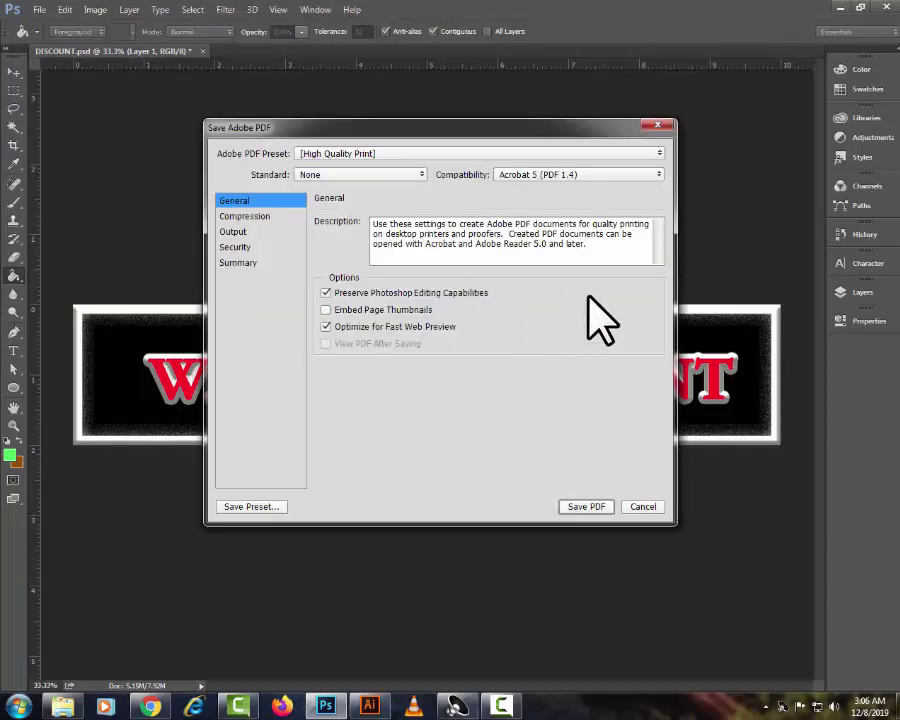
click(580, 508)
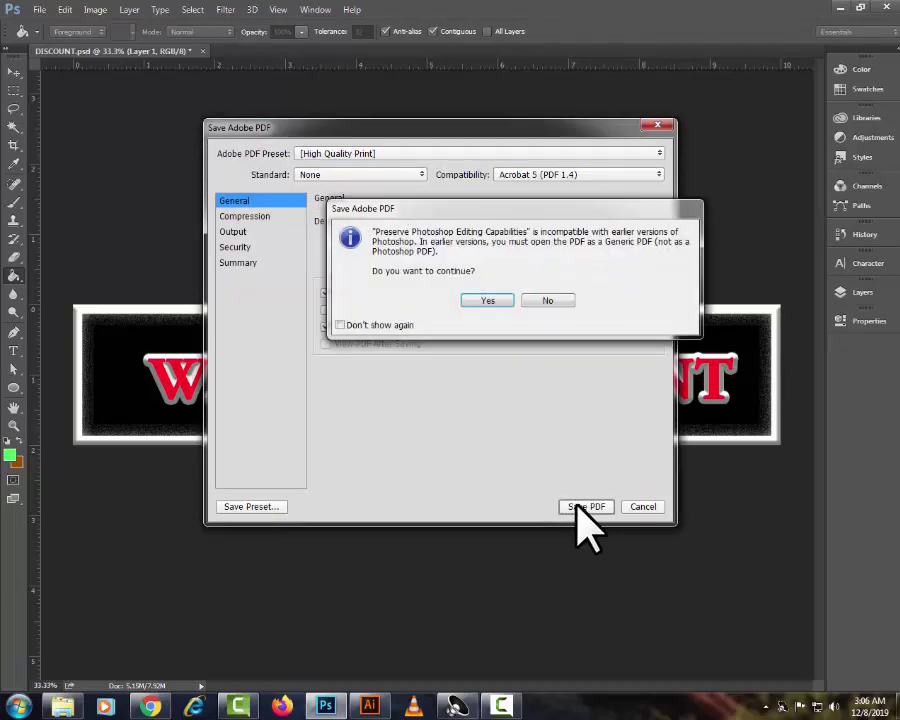
click(489, 303)
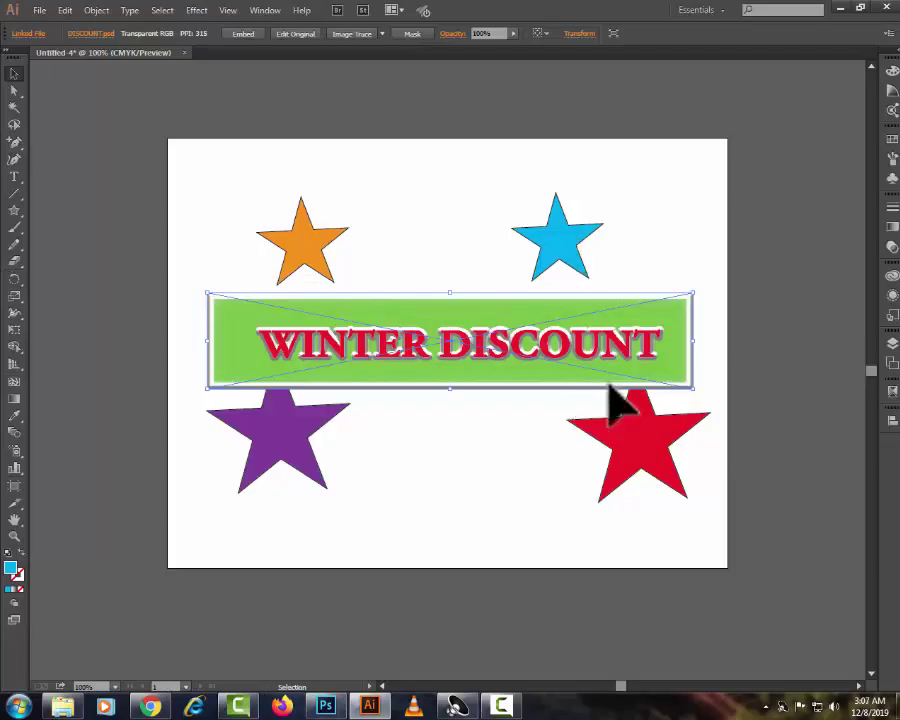
Delete the green banner and place DISCOUNT-2.pdf linked between the two rows of stars
key(Delete)
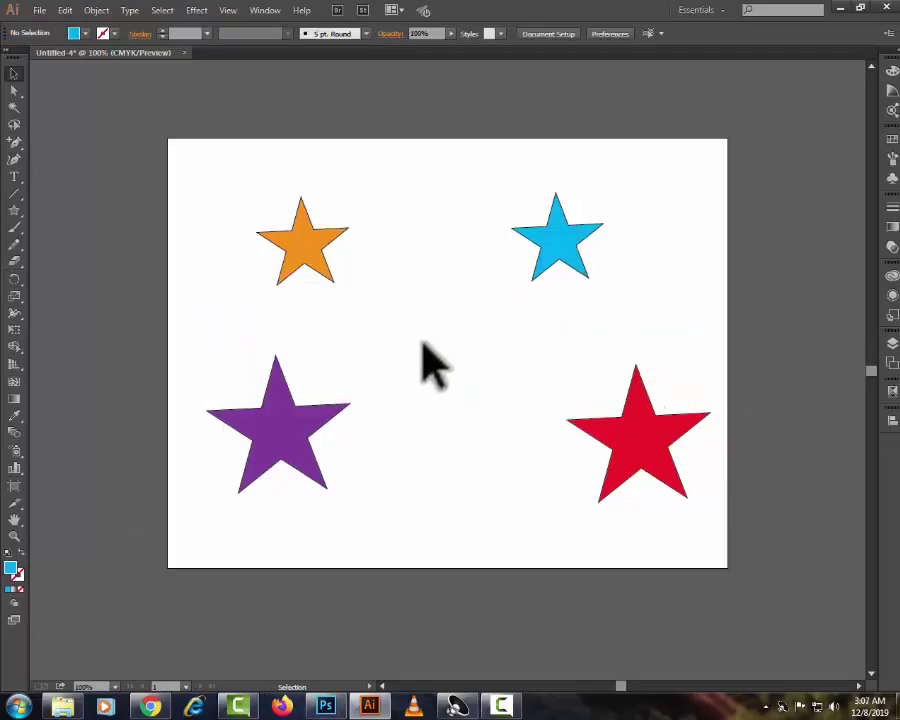
click(37, 13)
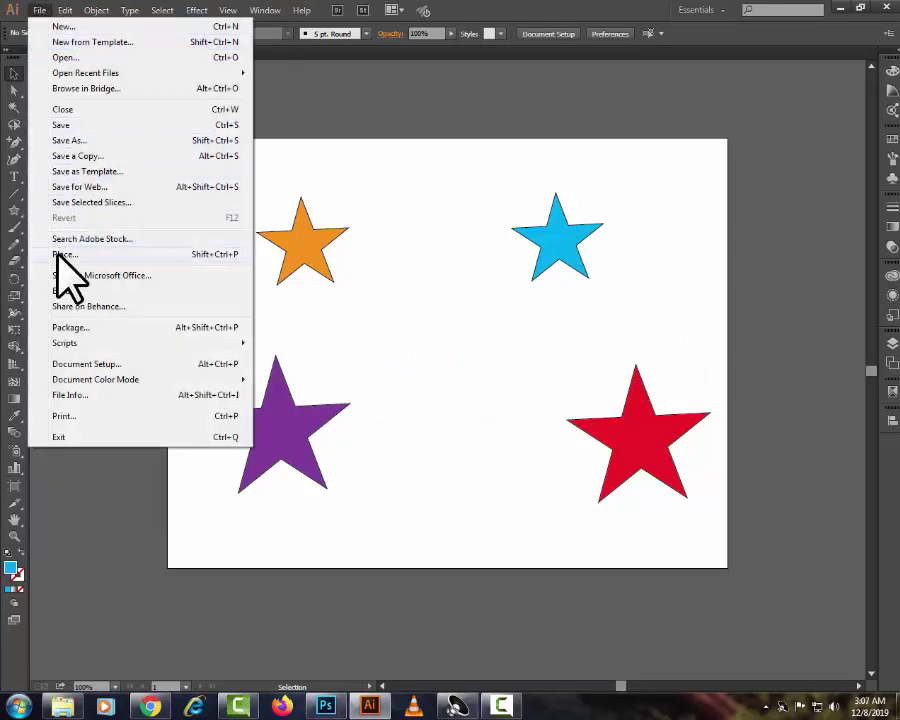
click(65, 255)
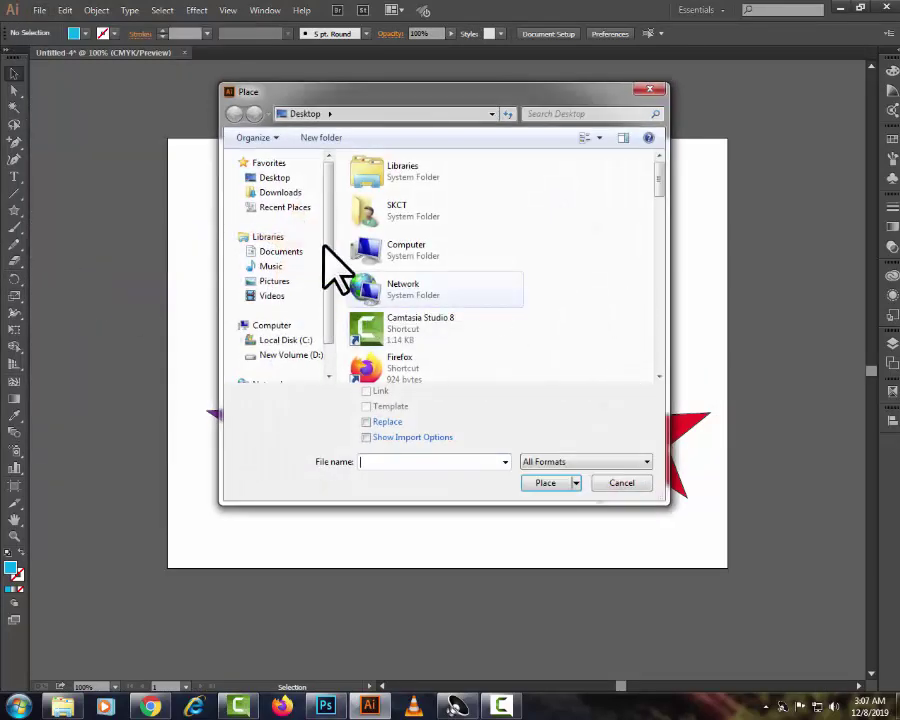
click(273, 178)
drag(659, 188, 657, 293)
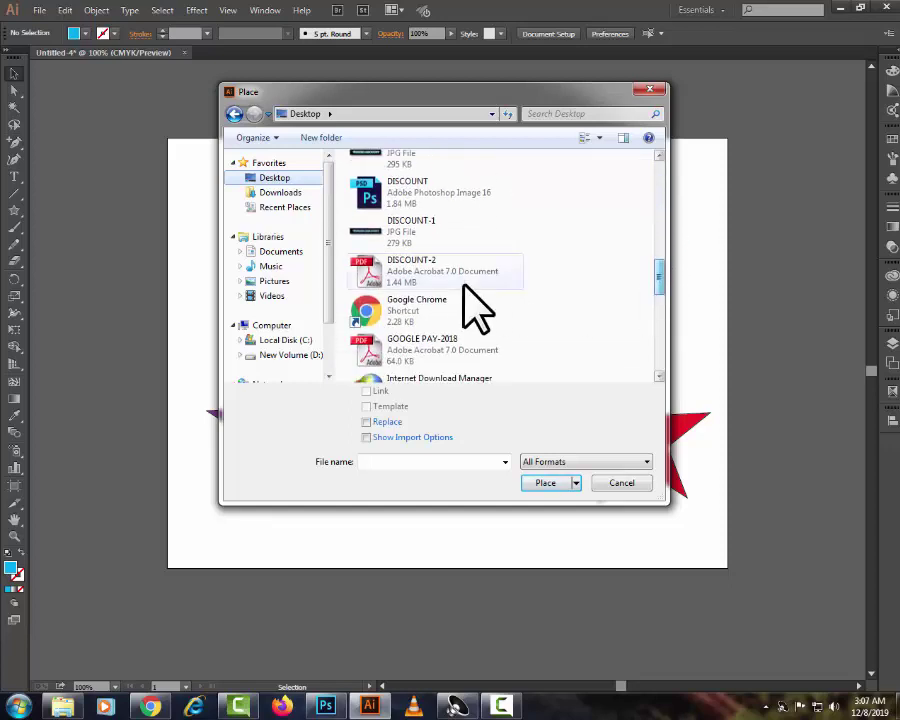
click(398, 290)
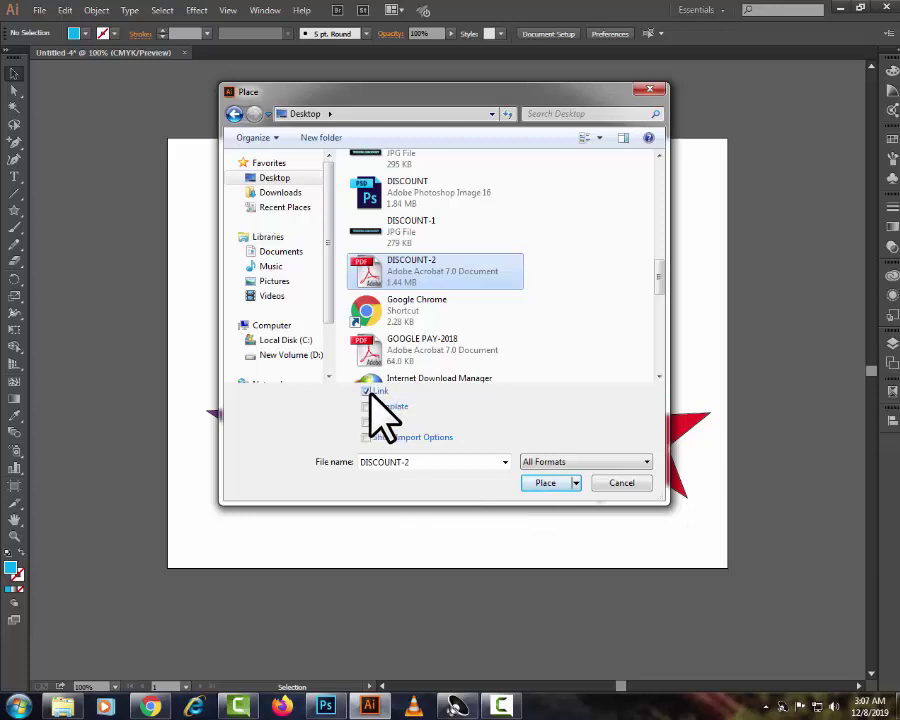
click(545, 483)
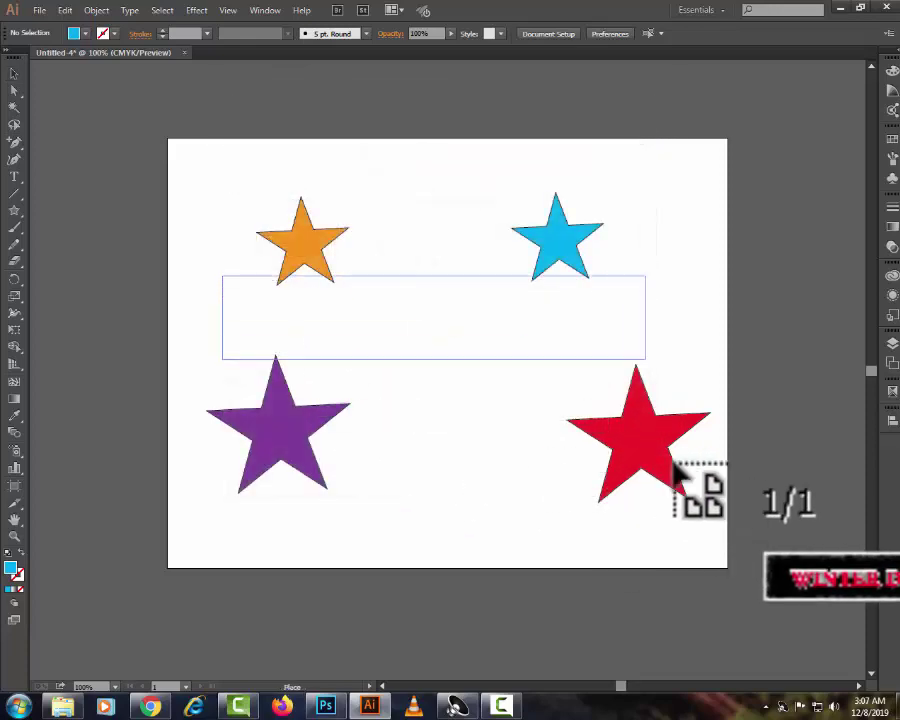
drag(222, 276, 713, 372)
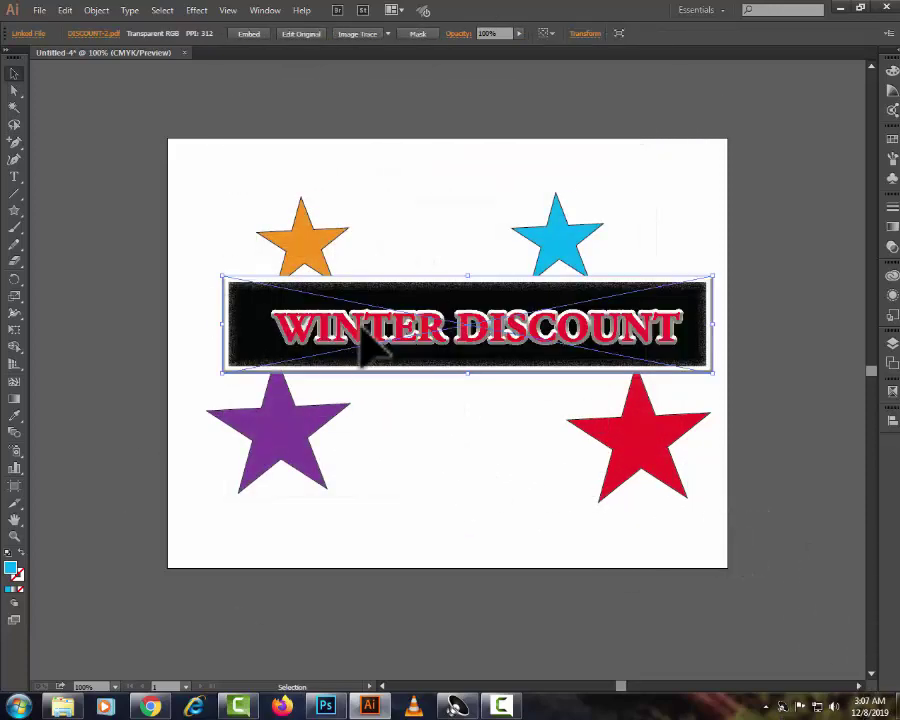
Nudge the DISCOUNT-2 banner slightly left and open its original file
drag(384, 342, 380, 350)
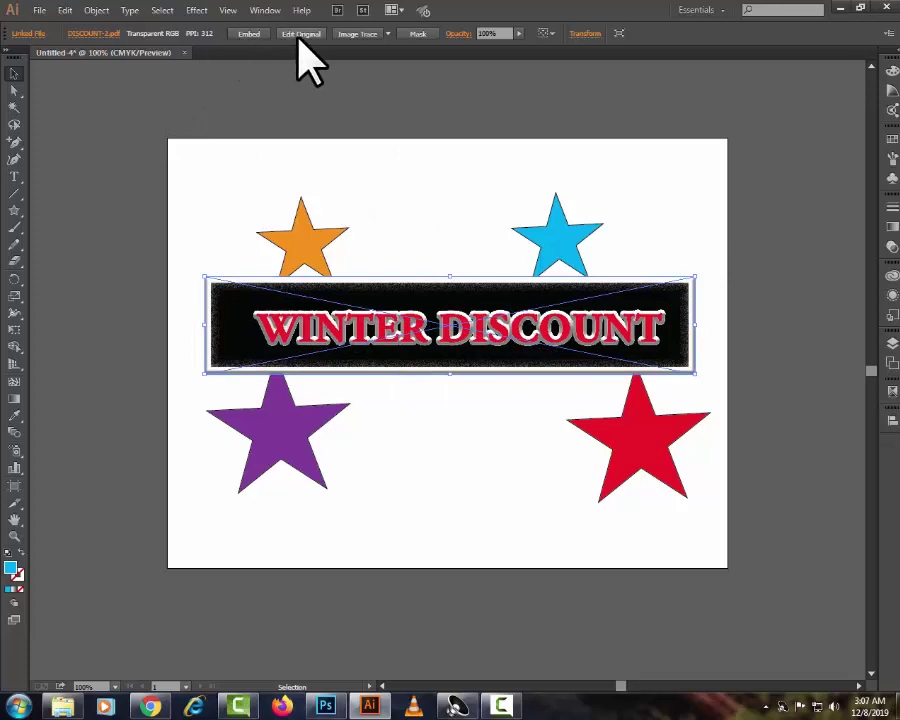
click(66, 11)
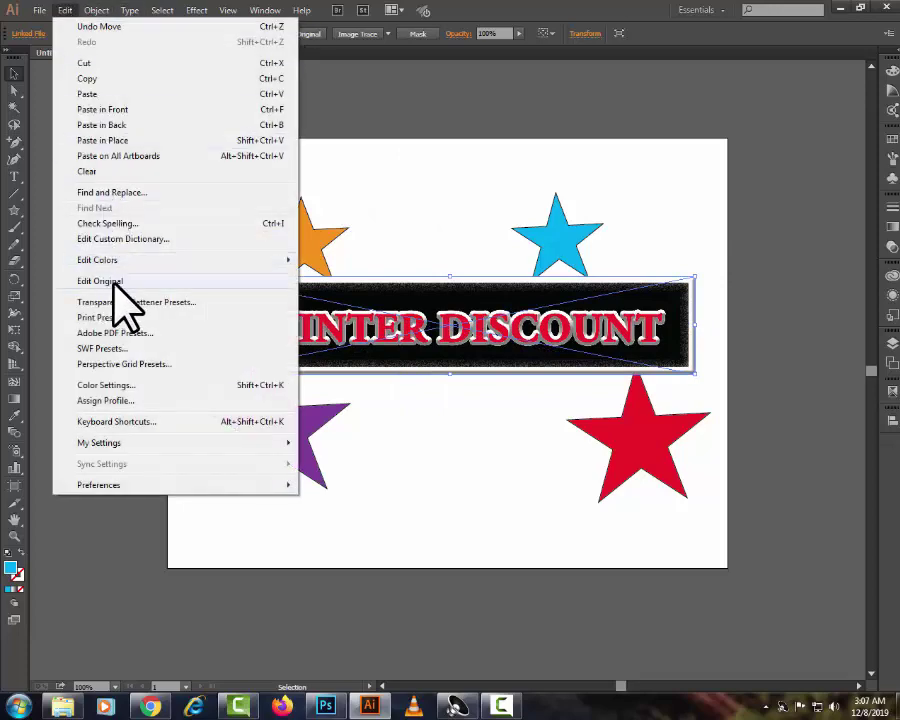
click(100, 281)
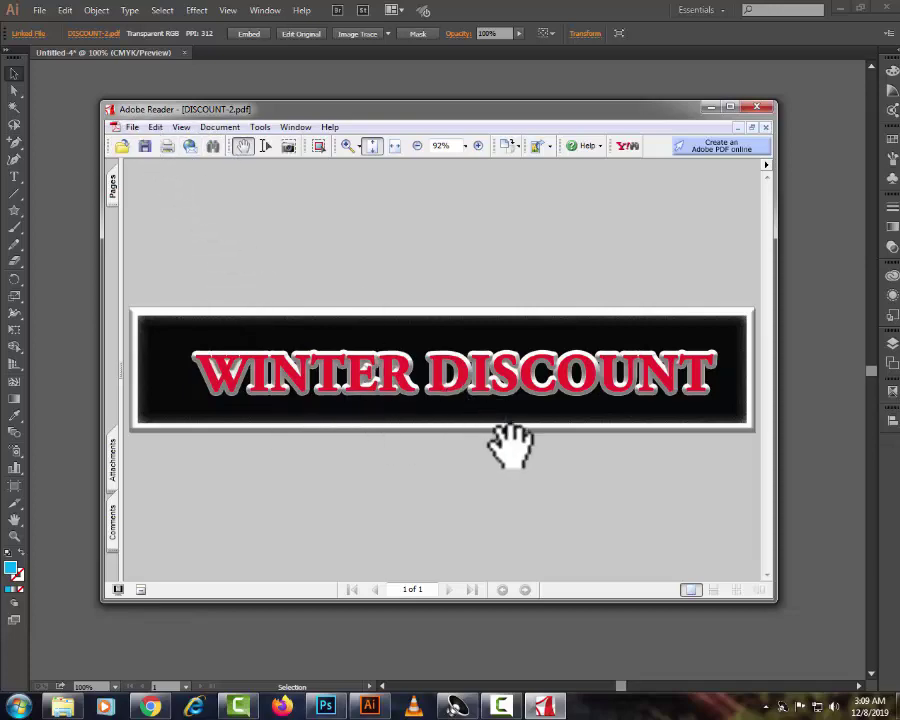
click(757, 106)
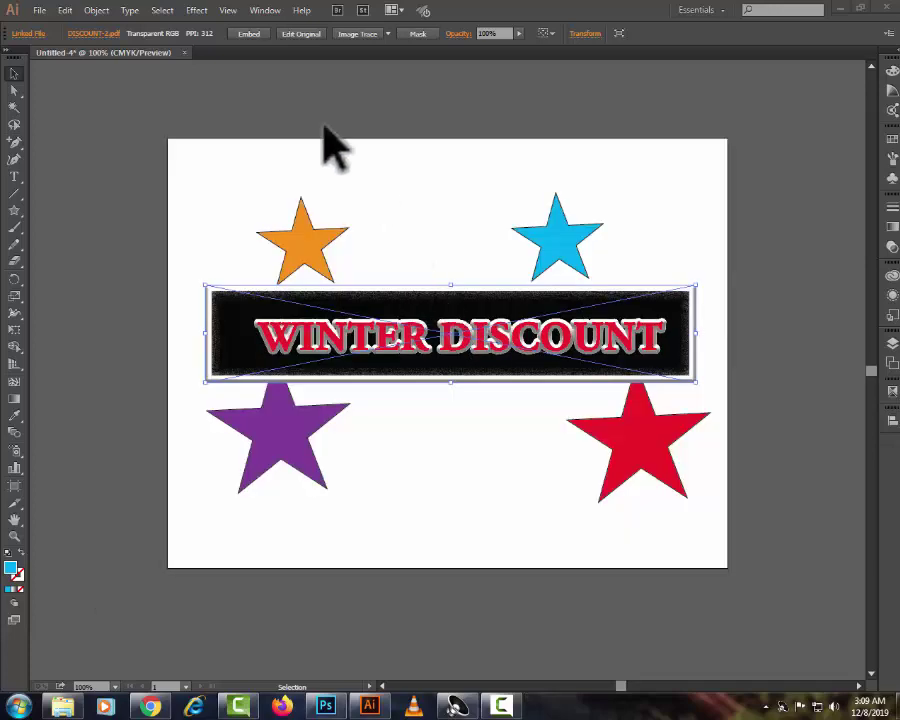
click(64, 11)
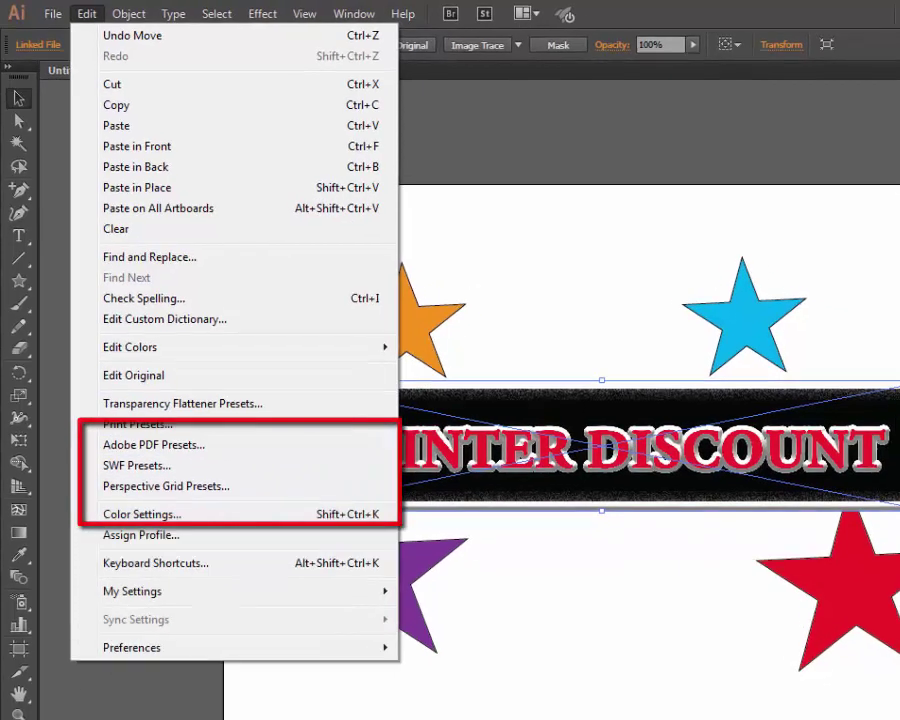
key(Escape)
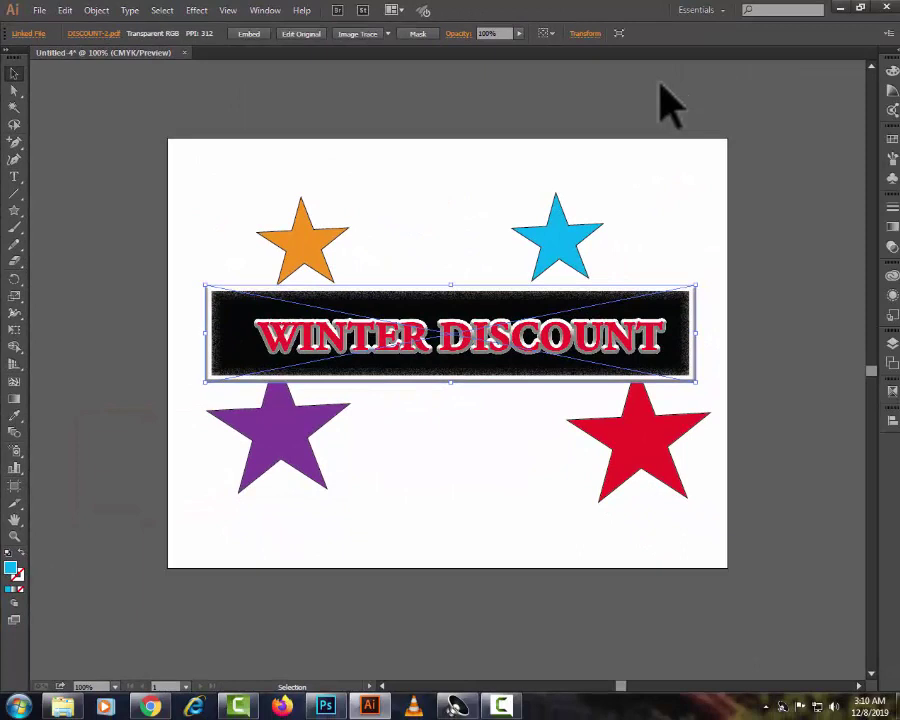
click(394, 241)
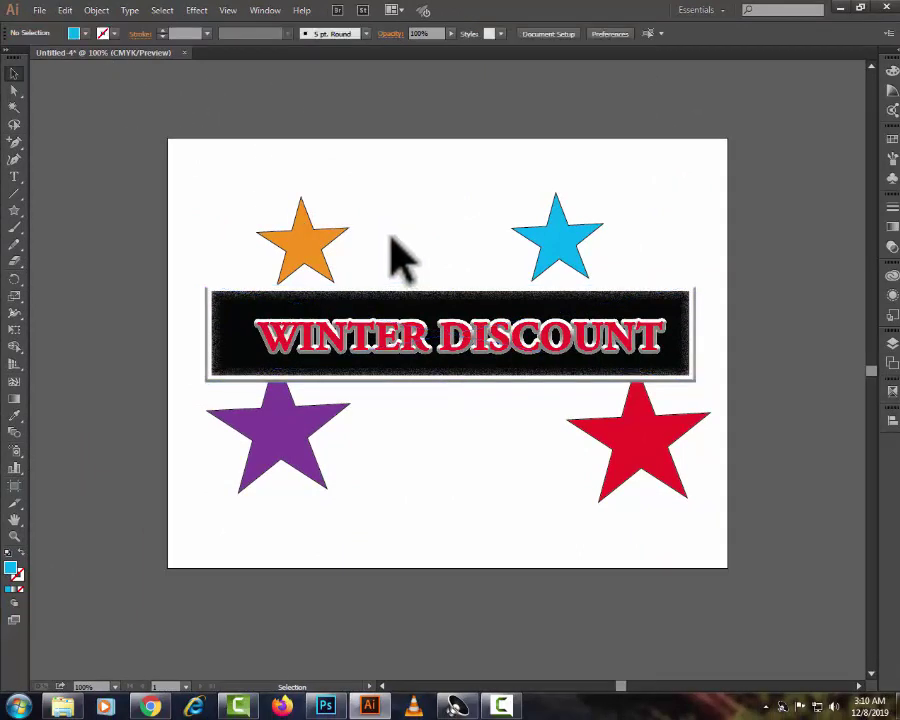